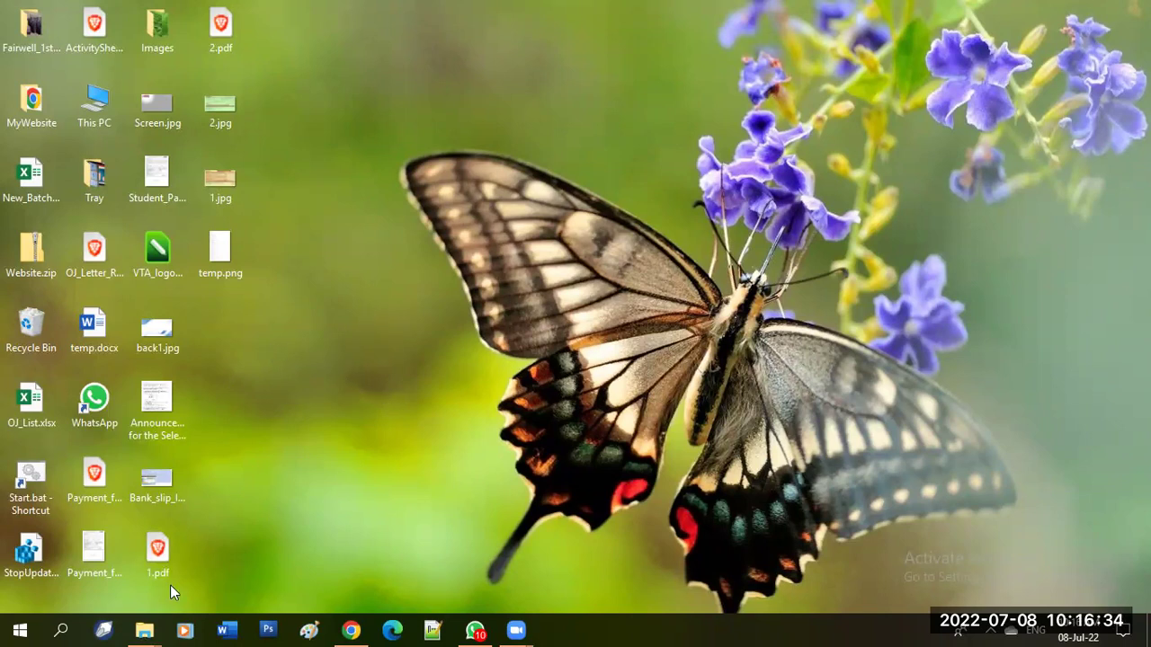
Step: Close the File Explorer windows that are already open, open a new File Explorer window and maximize it
{"action": "mouse_move", "coordinate": [142, 629]}
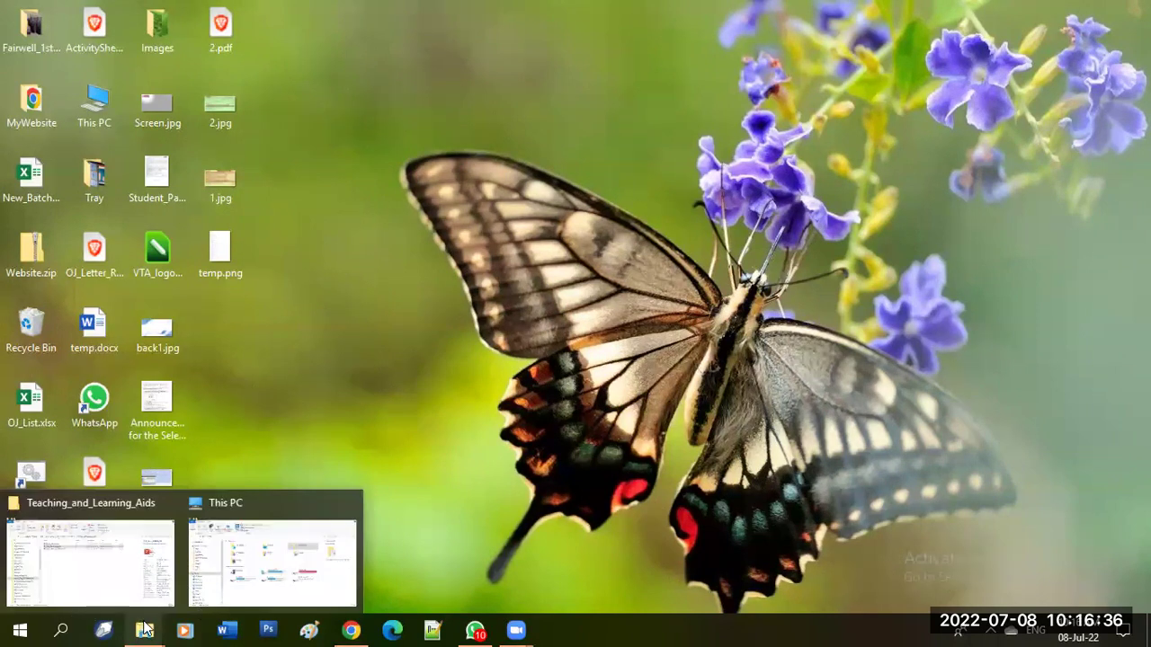
{"action": "left_click", "coordinate": [349, 503]}
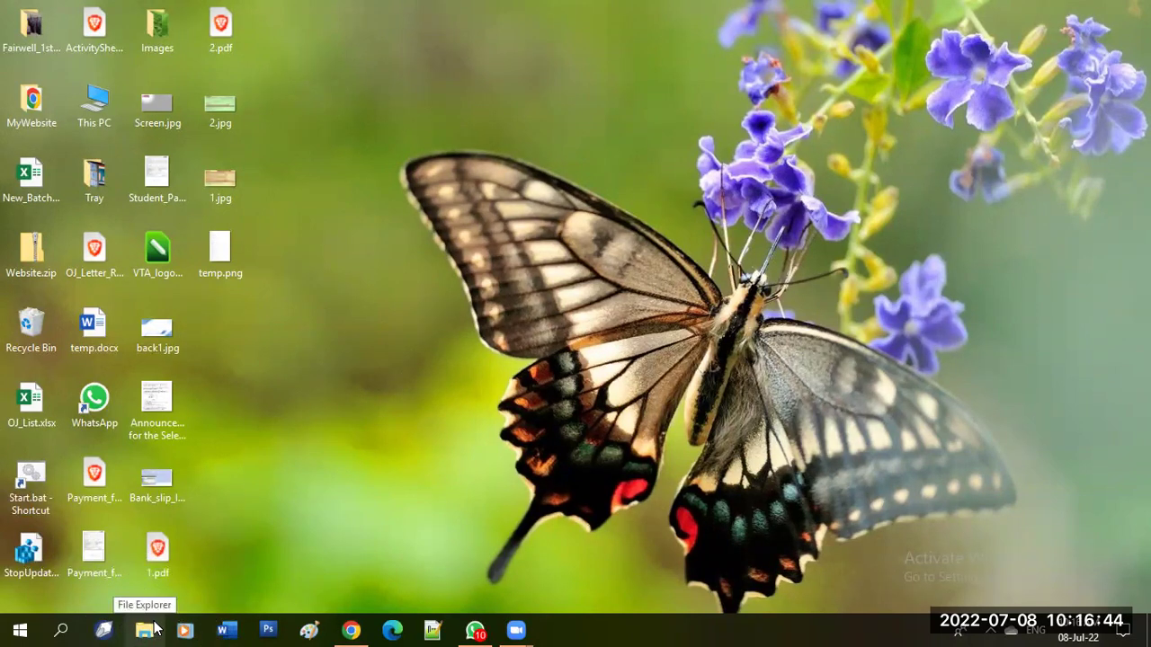
{"action": "left_click", "coordinate": [19, 629]}
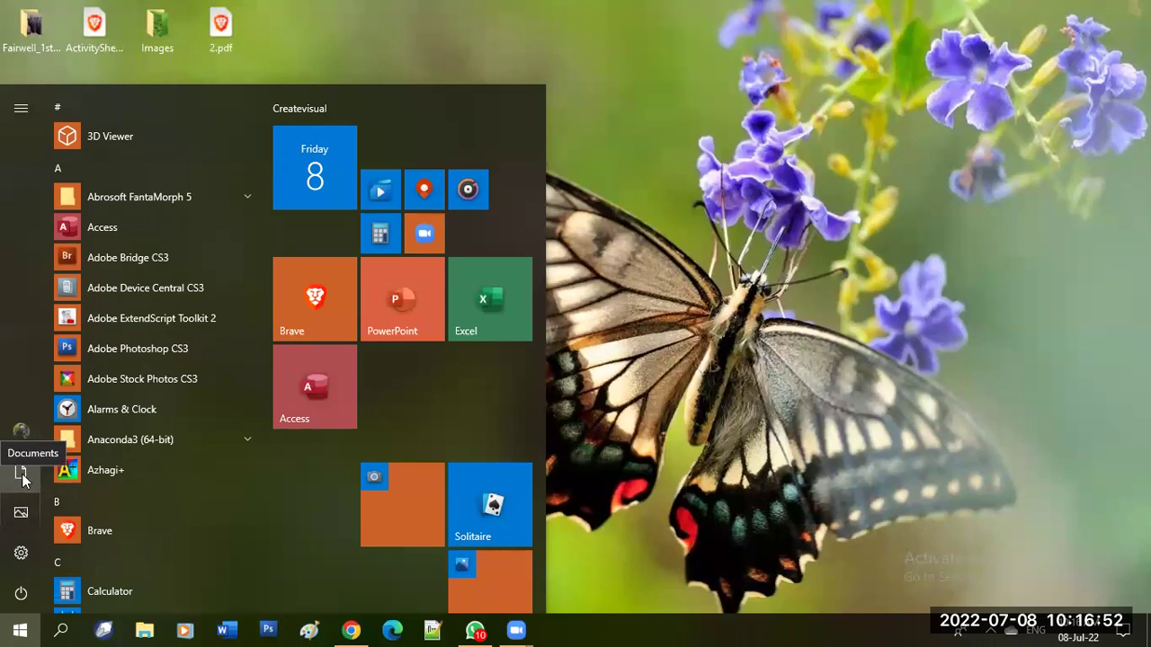
{"action": "left_click", "coordinate": [647, 425]}
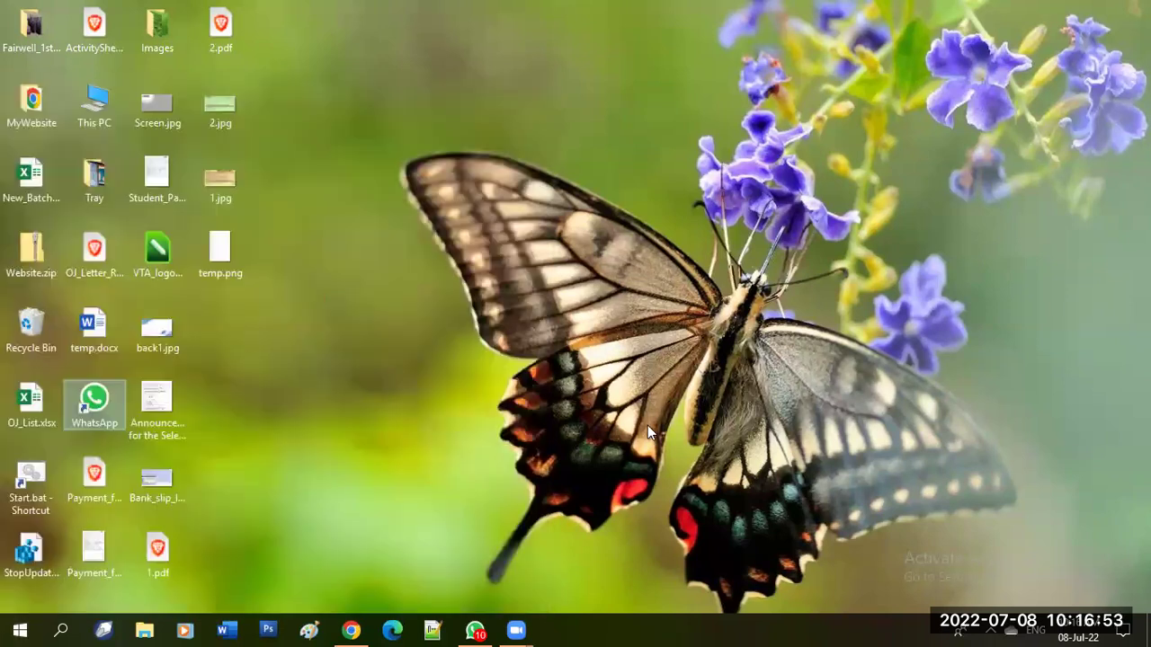
{"action": "left_click", "coordinate": [146, 628]}
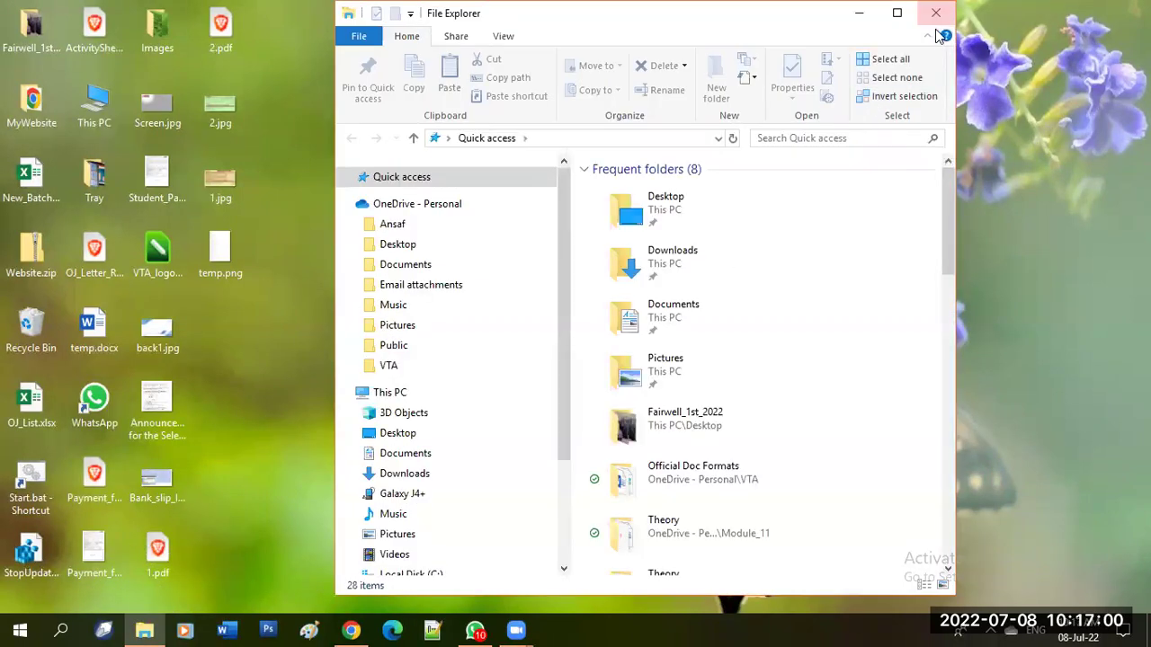
{"action": "key", "text": "super+Up"}
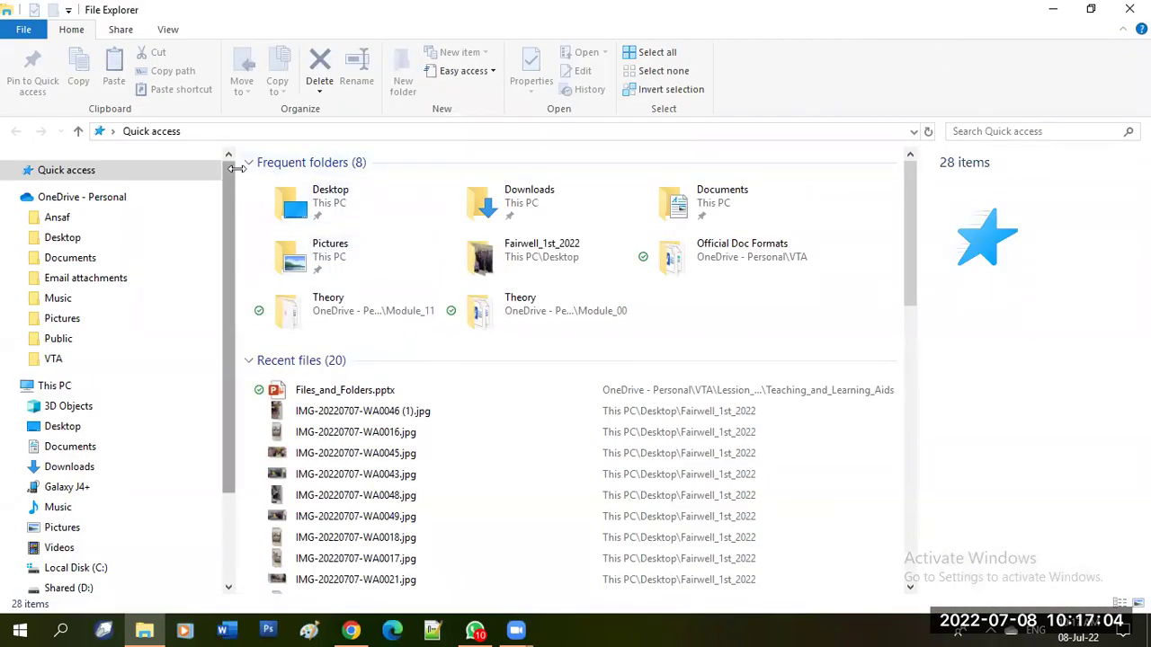
Step: Make the navigation pane slightly narrower and look over its complete list of folders and drives
{"action": "left_click_drag", "start_coordinate": [239, 166], "coordinate": [313, 167]}
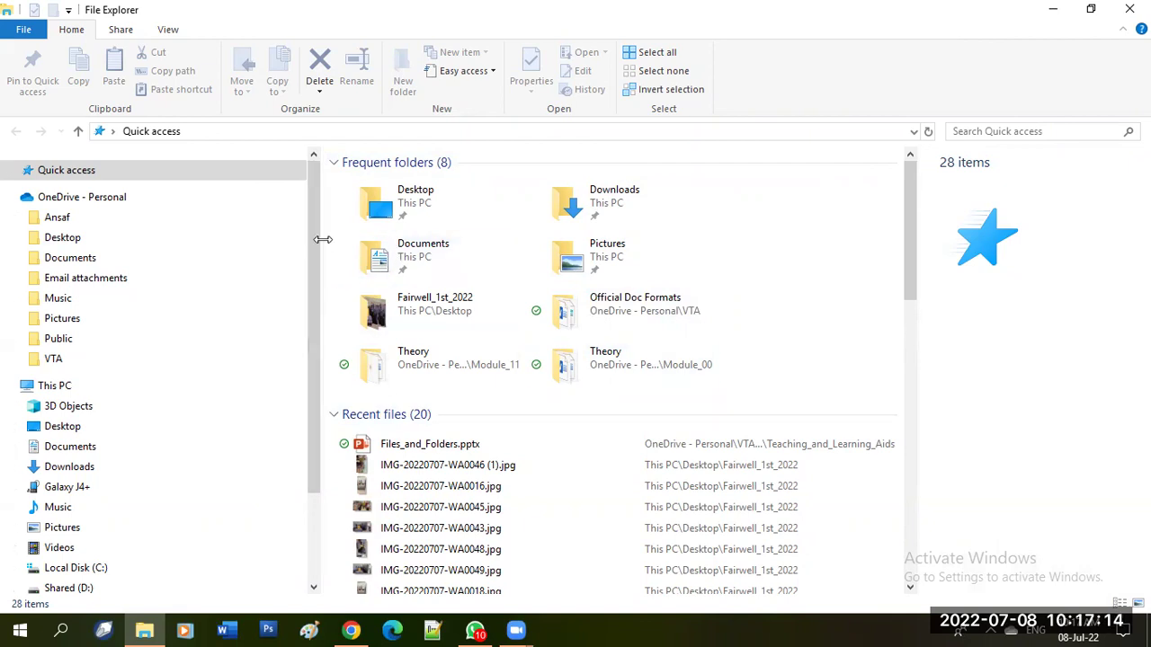
{"action": "left_click_drag", "start_coordinate": [322, 239], "coordinate": [209, 242]}
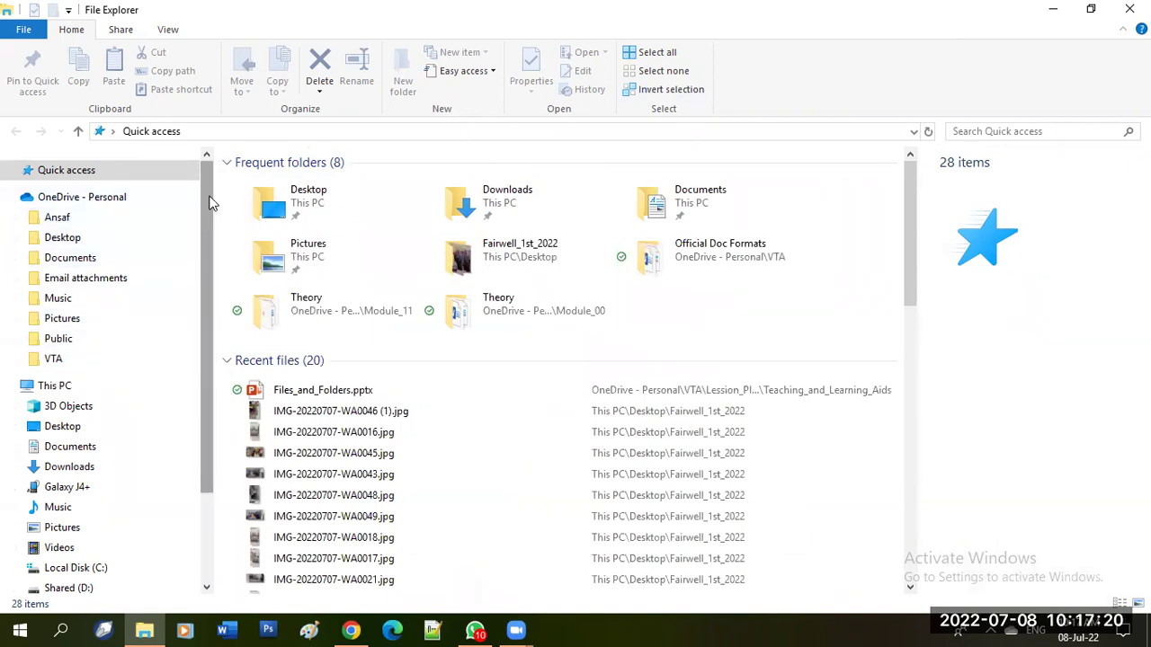
{"action": "left_click_drag", "start_coordinate": [208, 209], "coordinate": [214, 340]}
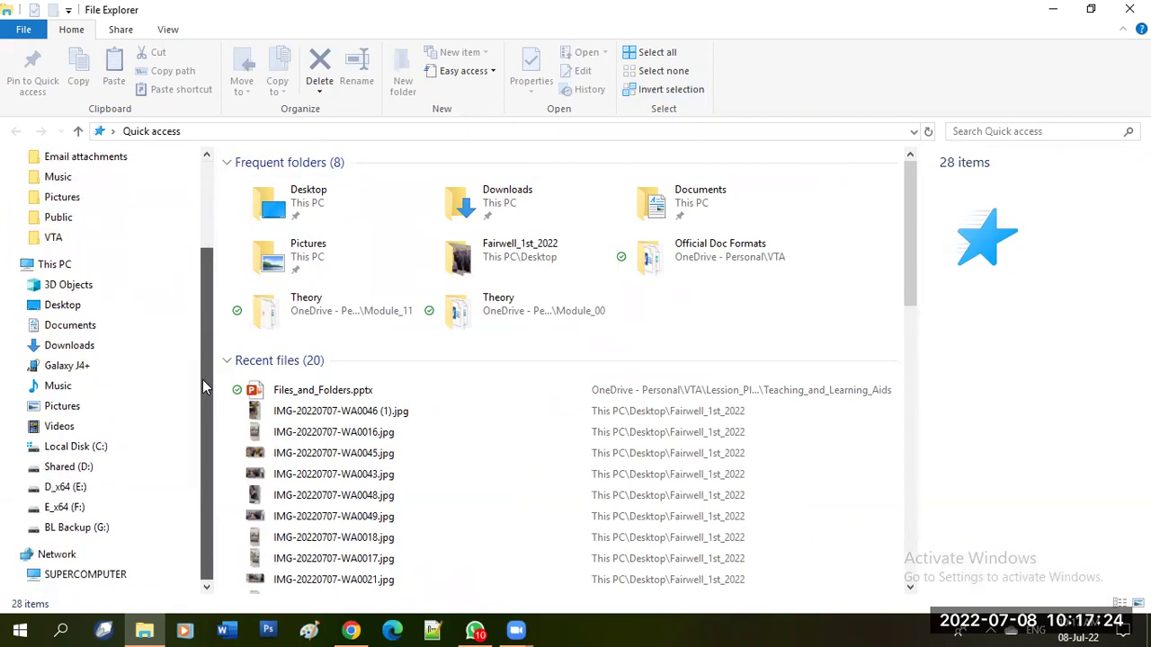
{"action": "left_click_drag", "start_coordinate": [203, 386], "coordinate": [214, 179]}
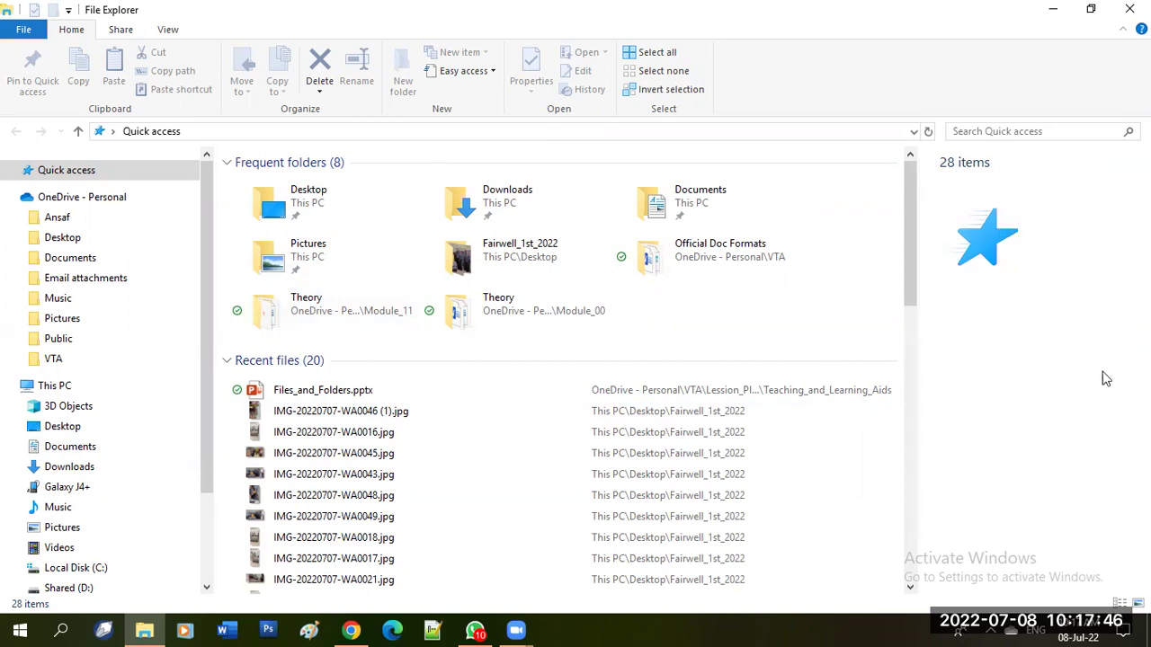
Step: View the details of the recent files IMG-20220707-WA0046 (1).jpg and Files_and_Folders.pptx, leaving nothing selected
{"action": "left_click", "coordinate": [340, 412]}
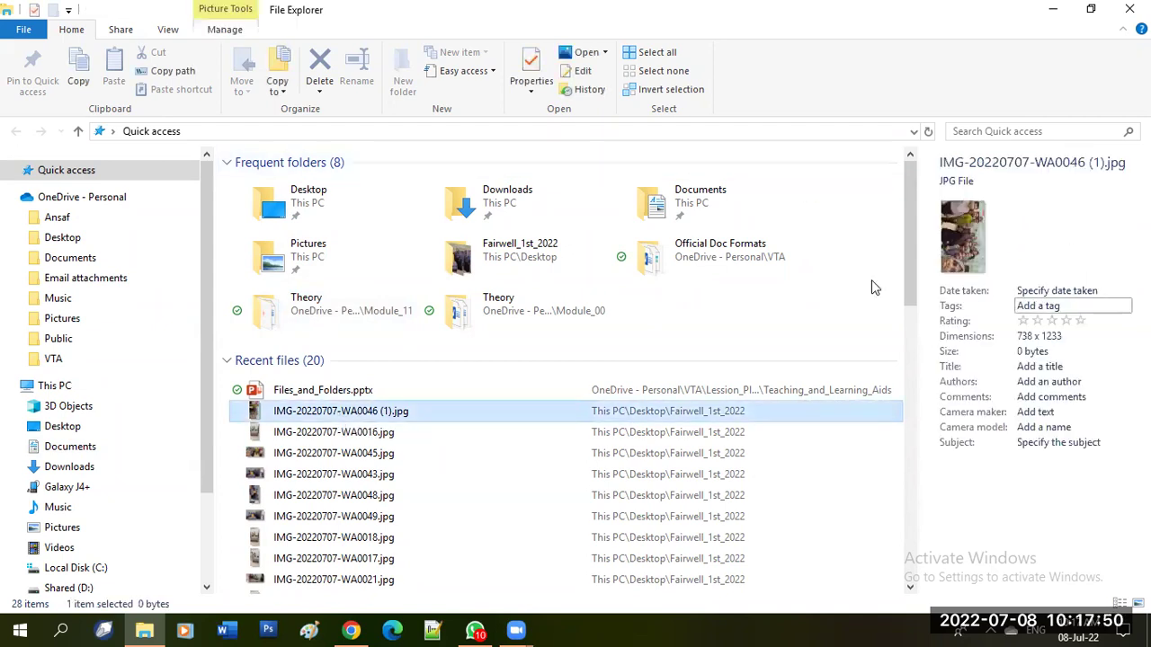
{"action": "left_click", "coordinate": [290, 392]}
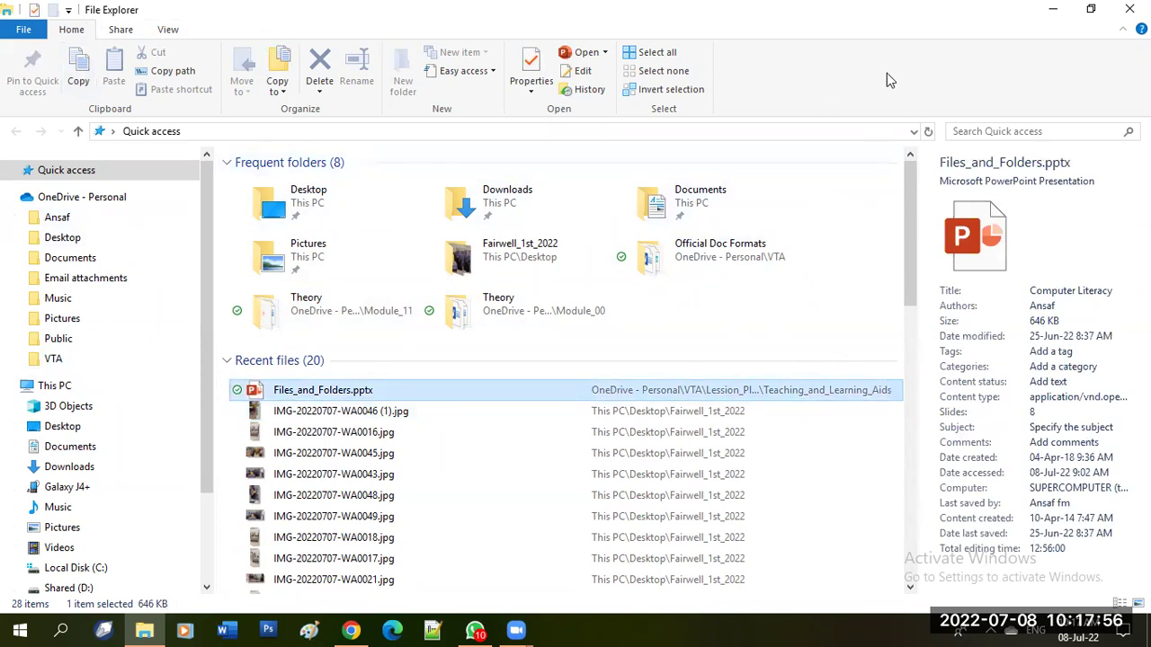
{"action": "left_click", "coordinate": [863, 270]}
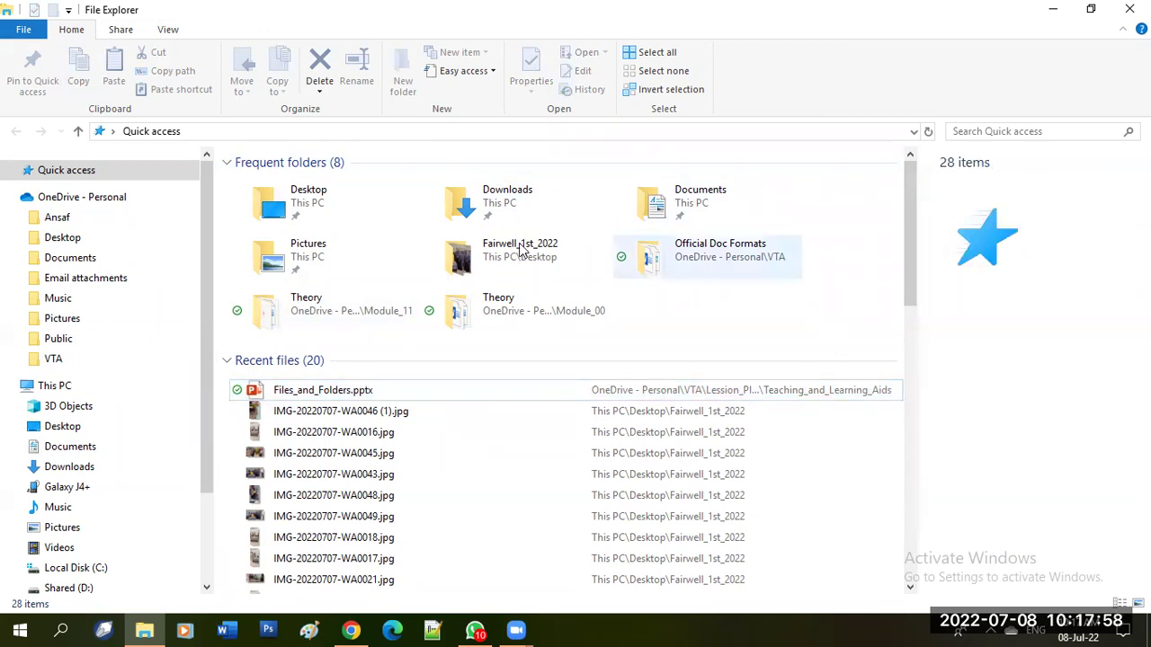
Step: Show the contents of This PC and check the free space and total size of the BL Backup (G:) drive
{"action": "scroll", "coordinate": [209, 213], "scroll_direction": "down", "scroll_amount": 1}
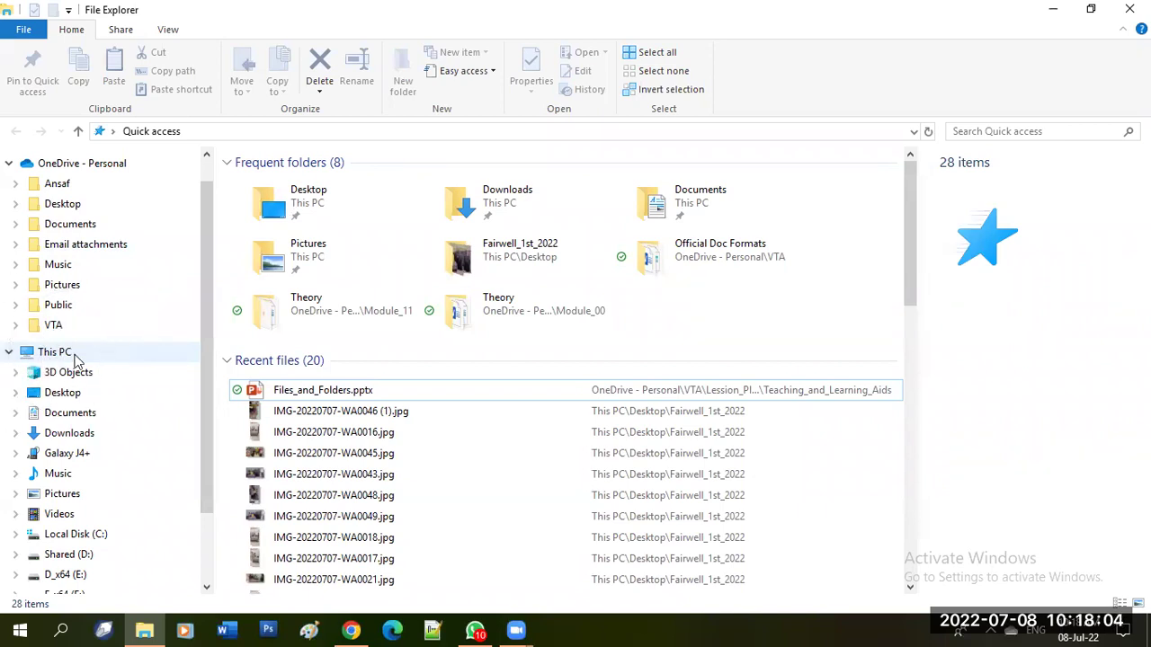
{"action": "left_click", "coordinate": [65, 353]}
{"action": "left_click", "coordinate": [64, 354]}
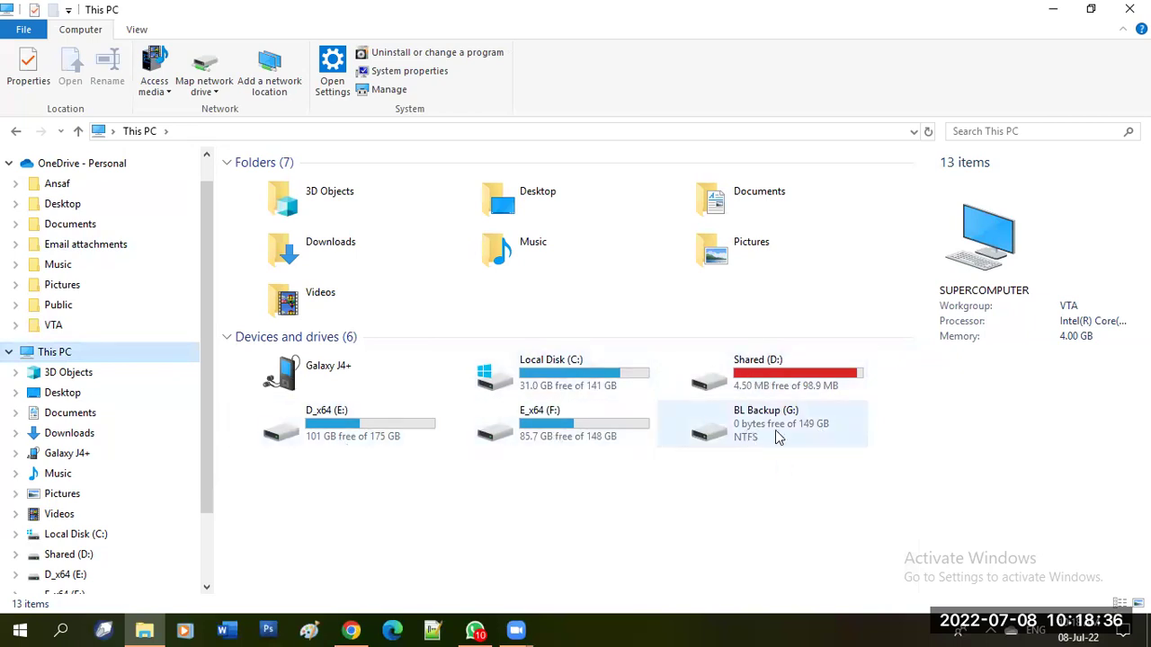
{"action": "mouse_move", "coordinate": [806, 435]}
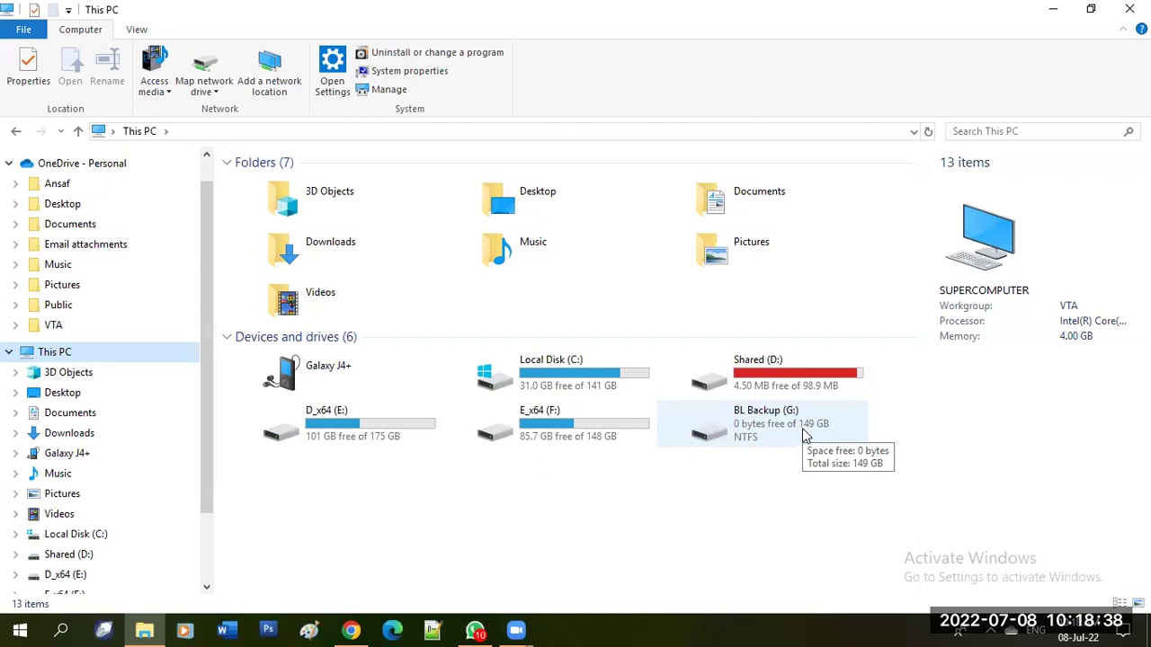
{"action": "mouse_move", "coordinate": [569, 385]}
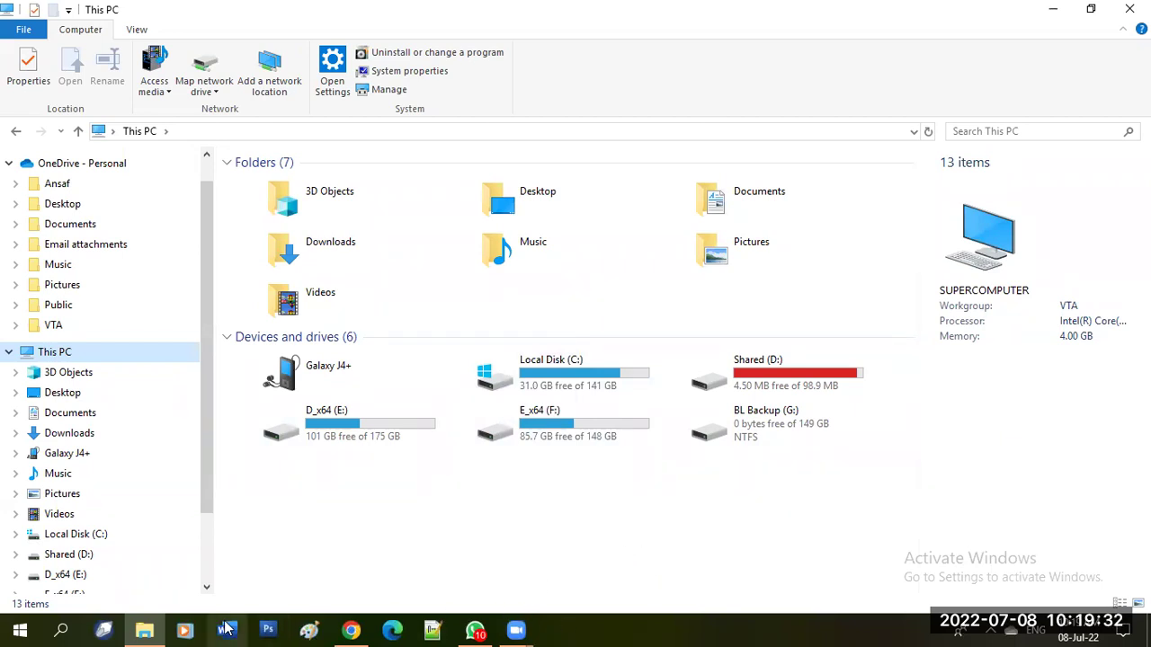
Step: Find the Magnifier app by searching for "magnify", launch it and enlarge the screen to 200%
{"action": "left_click", "coordinate": [61, 629]}
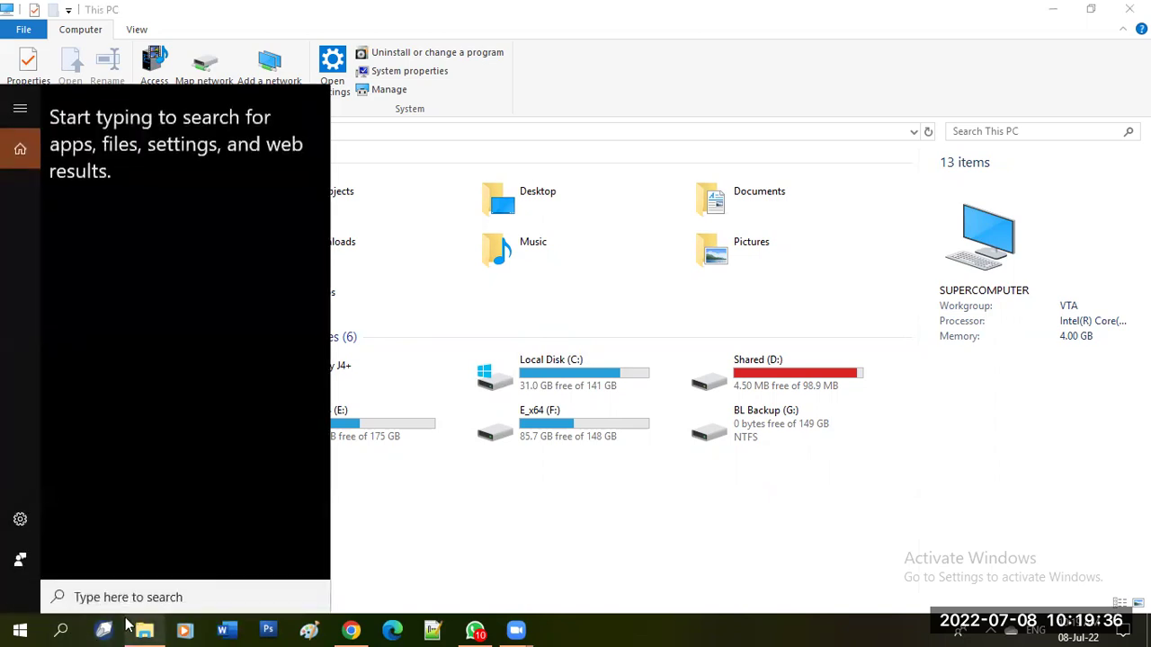
{"action": "type", "text": "magnify"}
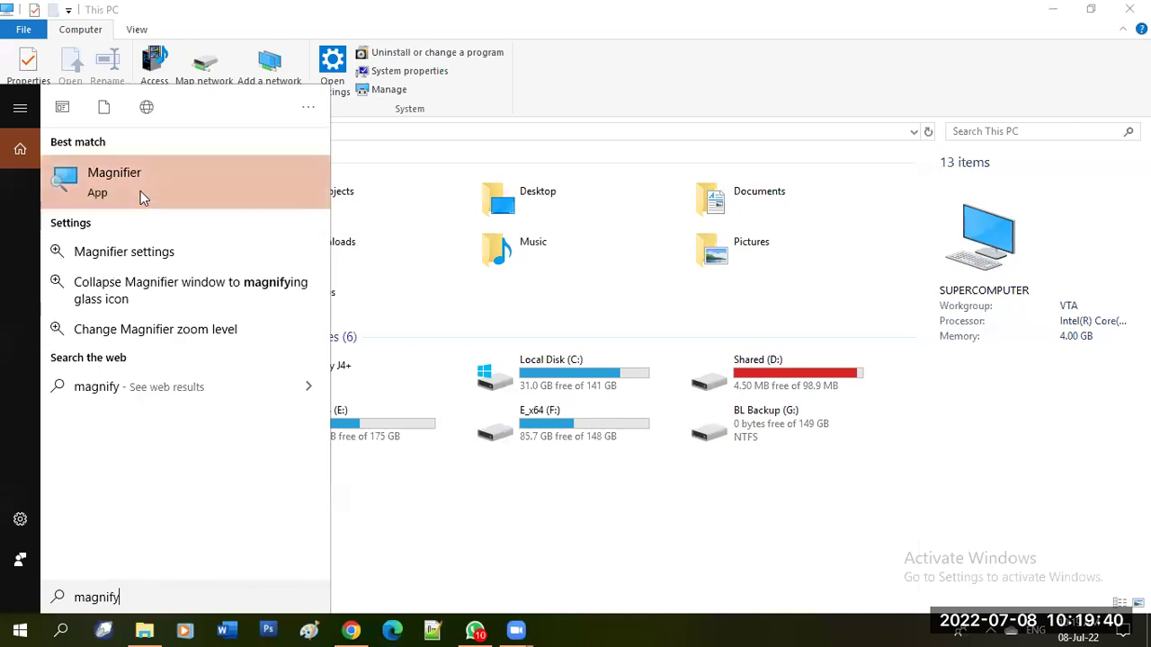
{"action": "left_click", "coordinate": [140, 189]}
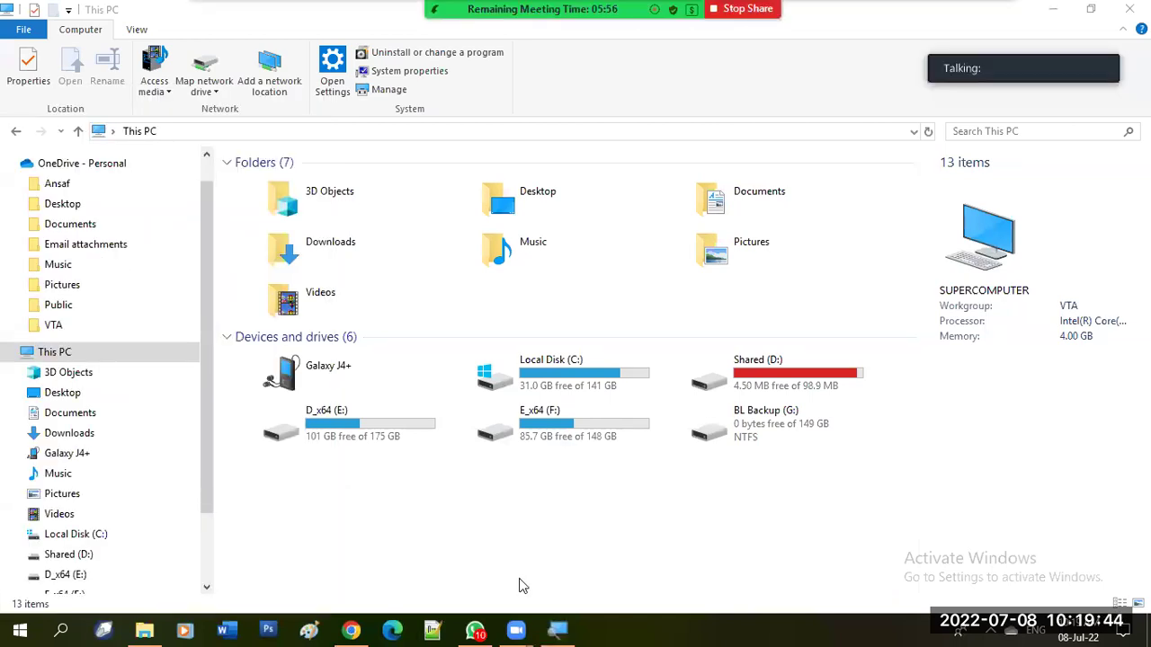
{"action": "left_click", "coordinate": [558, 630]}
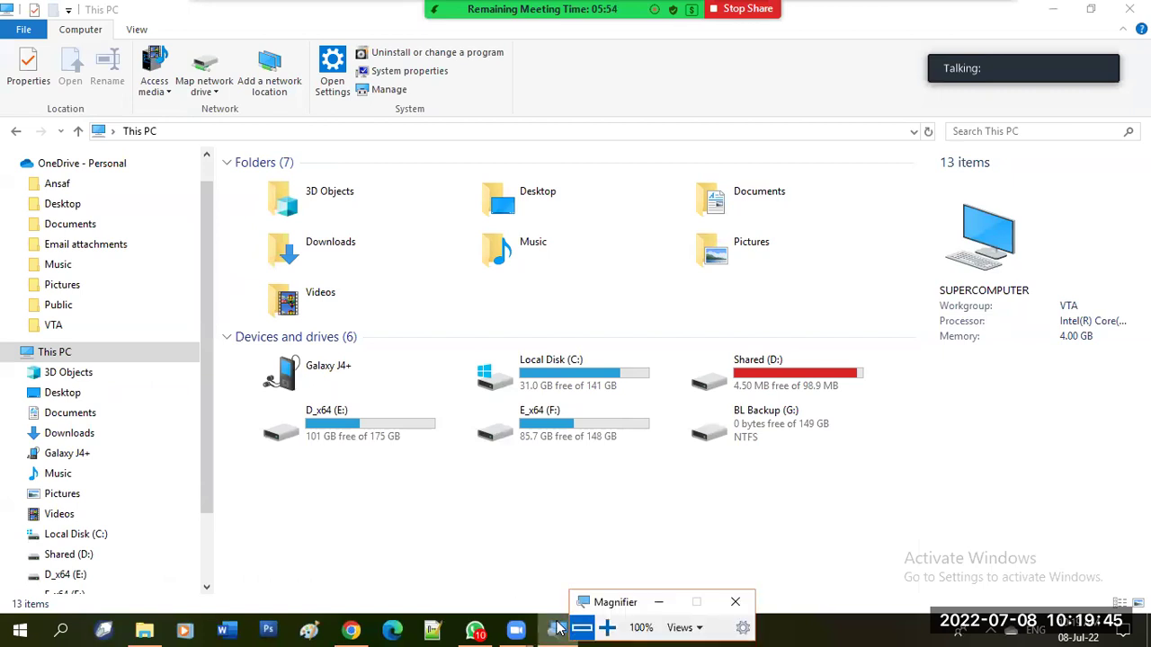
{"action": "left_click", "coordinate": [611, 628]}
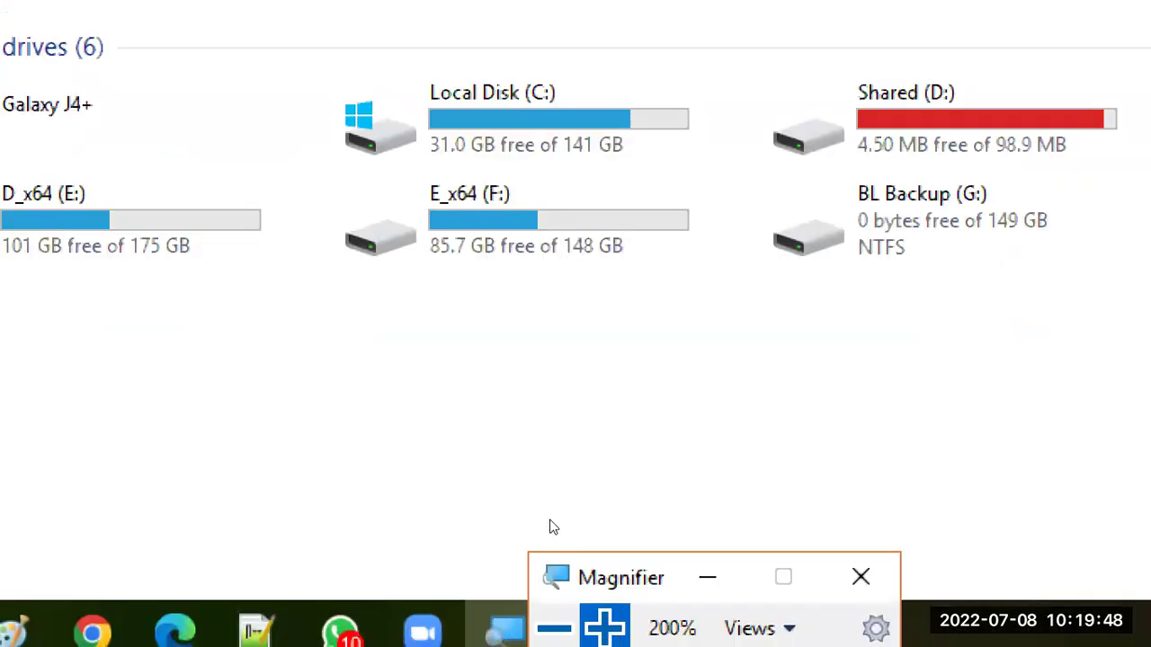
Step: Examine the names, letters, capacities and free space of the drives listed under Devices and drives in the magnified view
{"action": "key", "text": "Up"}
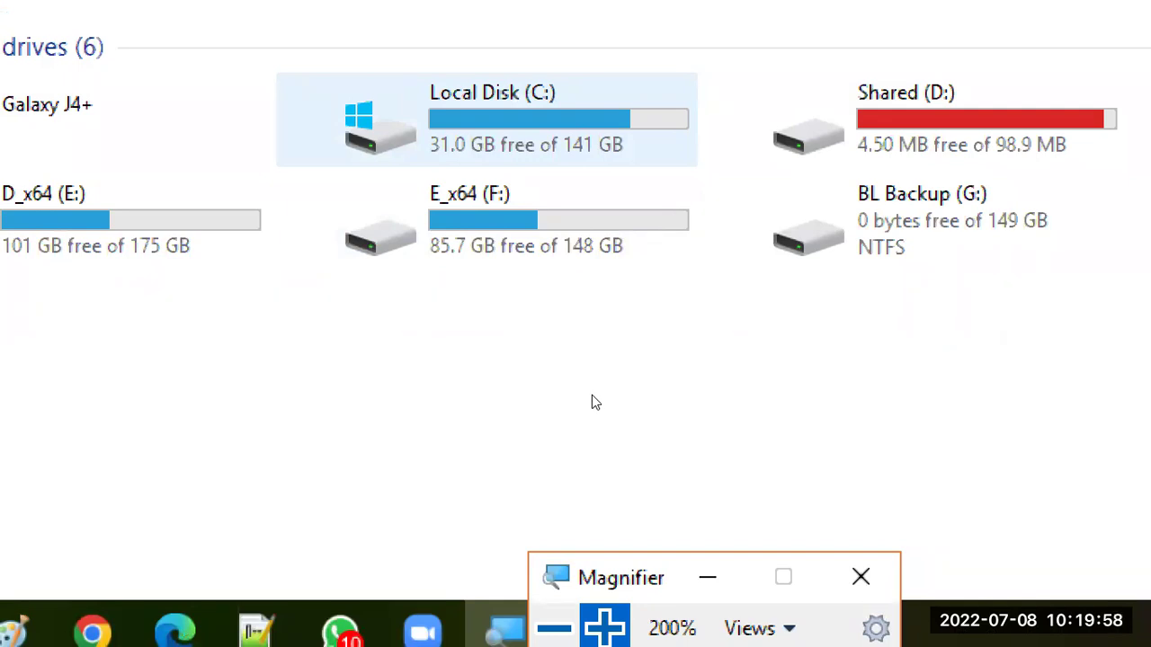
{"action": "key", "text": "Down"}
{"action": "key", "text": "Up"}
{"action": "key", "text": "Right"}
{"action": "key", "text": "Down"}
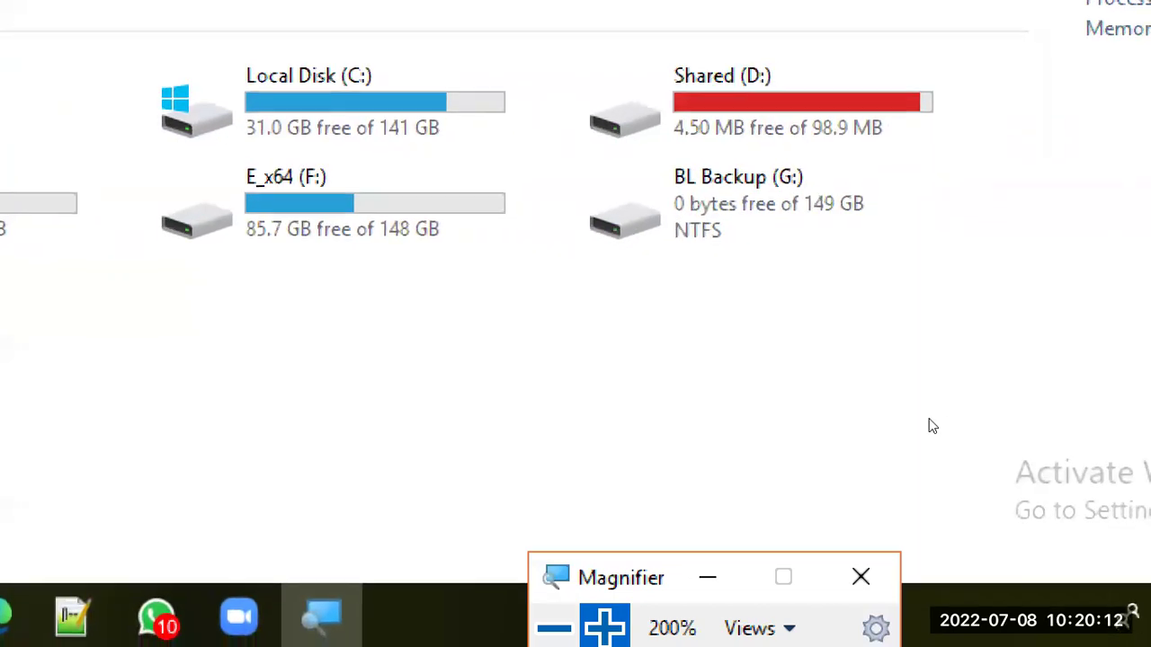
{"action": "key", "text": "Up"}
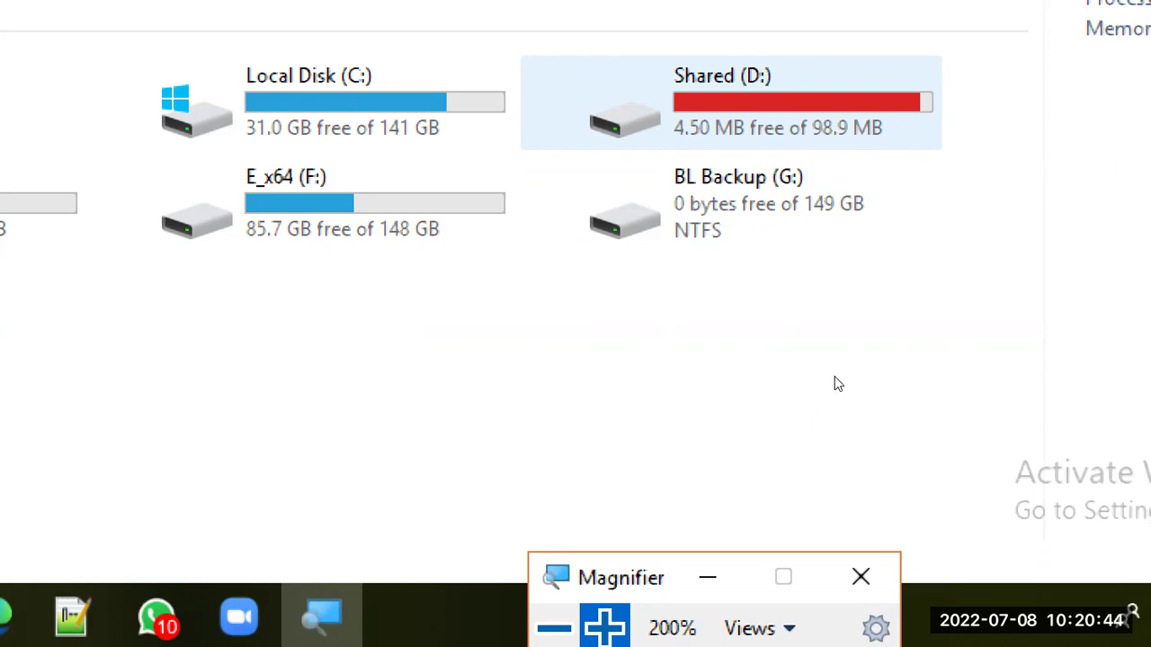
{"action": "key", "text": "Down"}
{"action": "key", "text": "Up"}
{"action": "key", "text": "Left"}
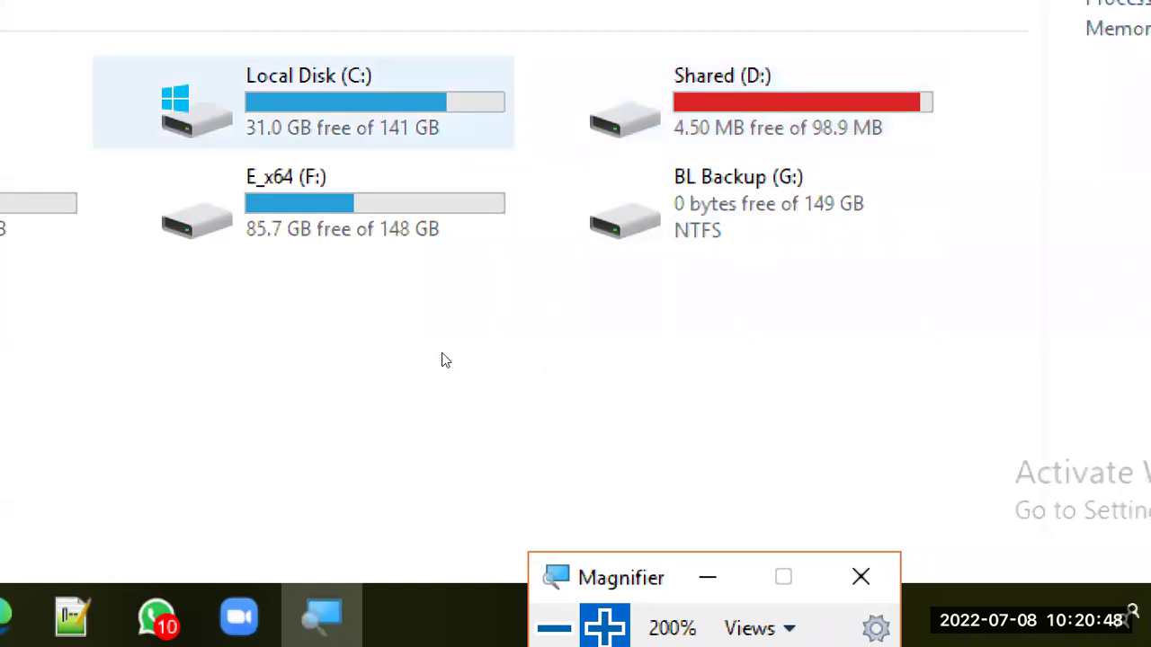
{"action": "key", "text": "Left"}
{"action": "key", "text": "Down"}
{"action": "key", "text": "Right"}
{"action": "key", "text": "Up"}
{"action": "key", "text": "Left"}
{"action": "key", "text": "Down"}
{"action": "key", "text": "Right"}
{"action": "key", "text": "Up"}
{"action": "key", "text": "Right"}
{"action": "key", "text": "Left"}
{"action": "key", "text": "Left"}
{"action": "key", "text": "Down"}
{"action": "key", "text": "Right"}
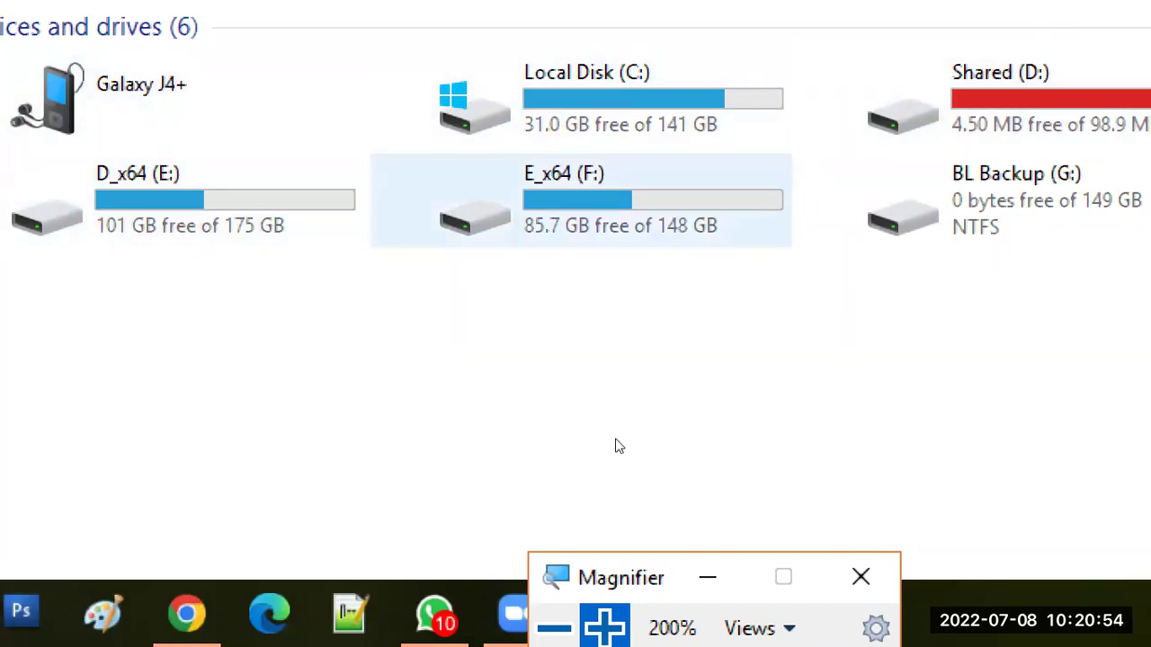
{"action": "key", "text": "Up"}
{"action": "key", "text": "Right"}
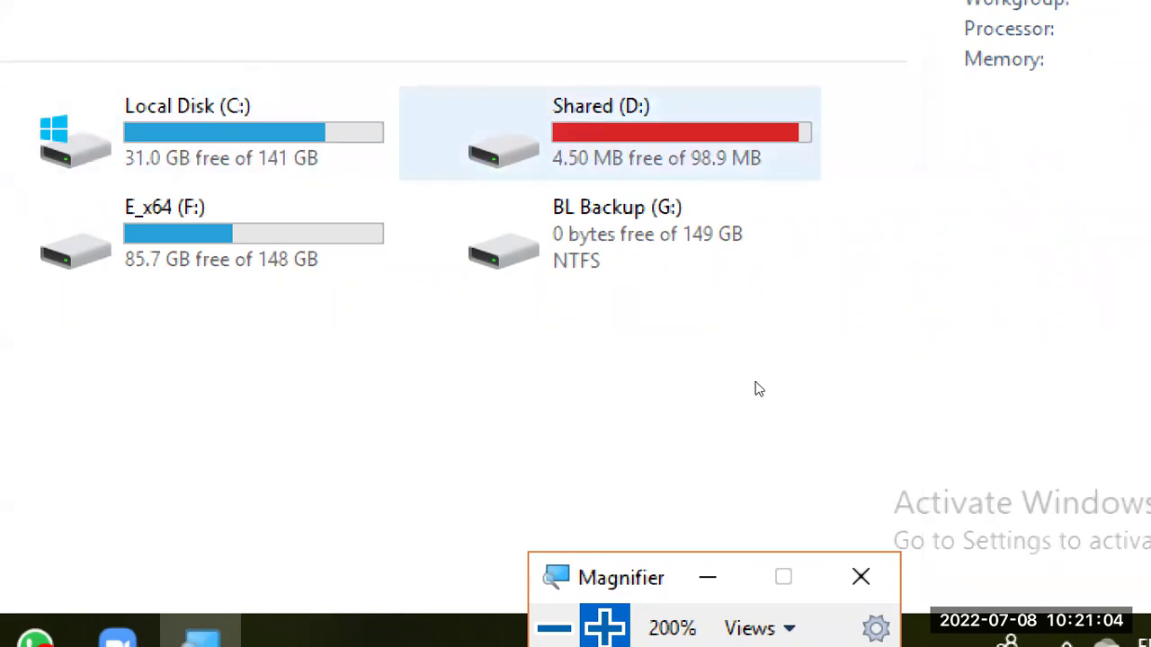
{"action": "key", "text": "Left"}
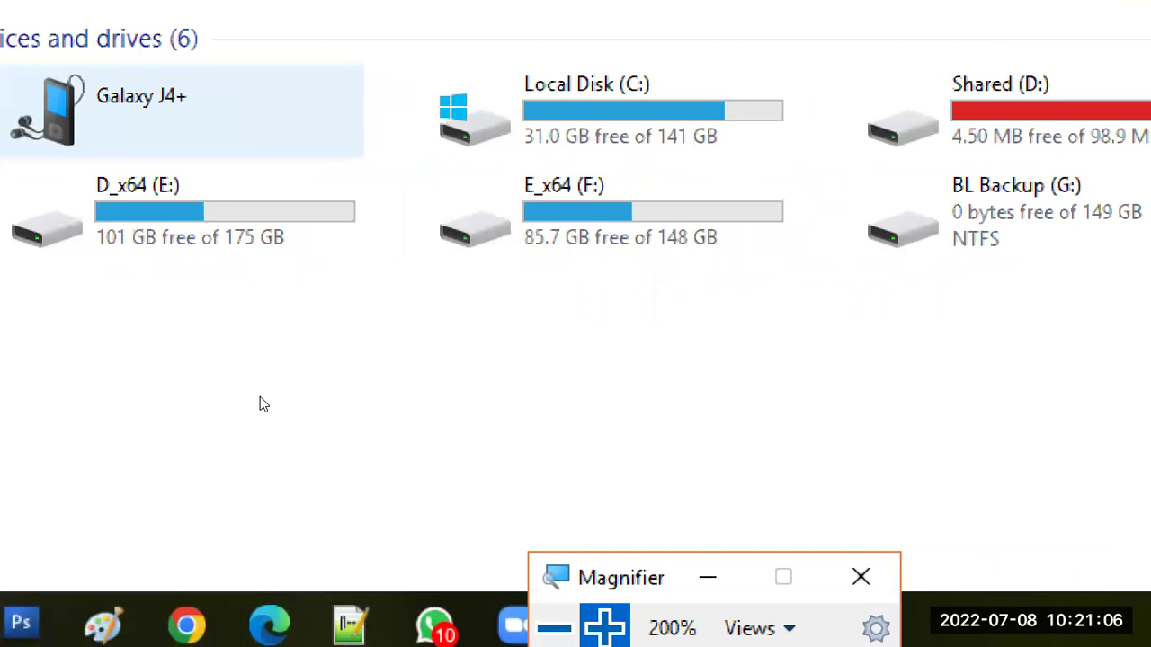
{"action": "key", "text": "Down"}
{"action": "key", "text": "Left"}
{"action": "key", "text": "Right"}
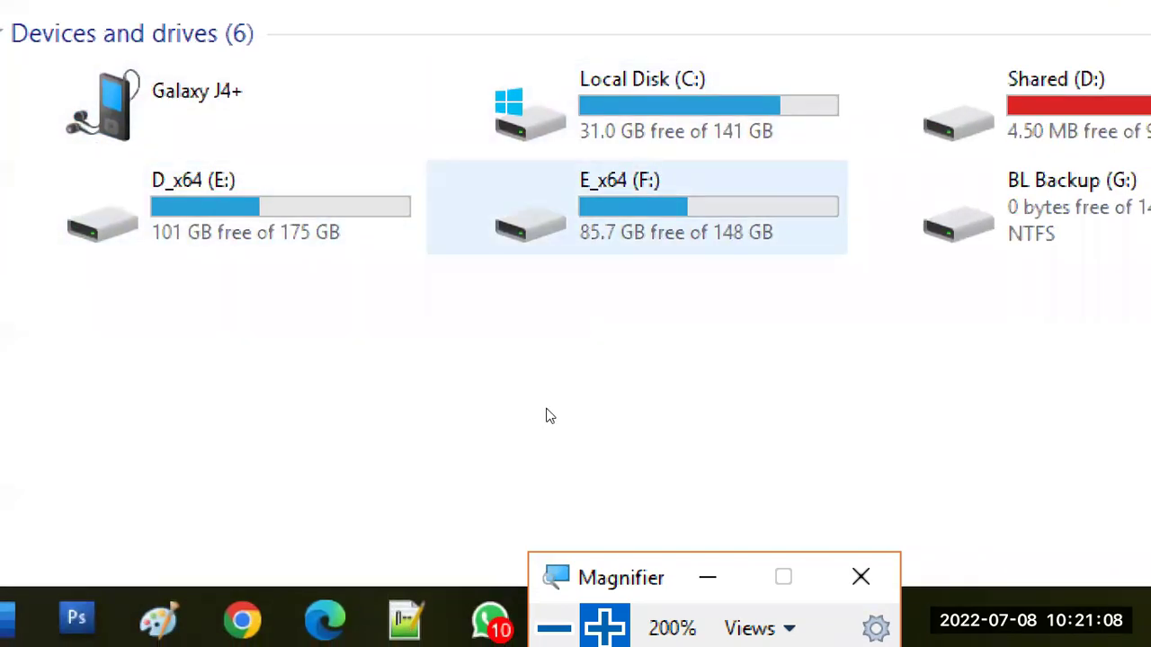
{"action": "key", "text": "Up"}
{"action": "key", "text": "Down"}
{"action": "key", "text": "Left"}
{"action": "key", "text": "Right"}
{"action": "key", "text": "Up"}
{"action": "key", "text": "Down"}
{"action": "left_click", "coordinate": [441, 454]}
{"action": "key", "text": "Left"}
{"action": "key", "text": "Up"}
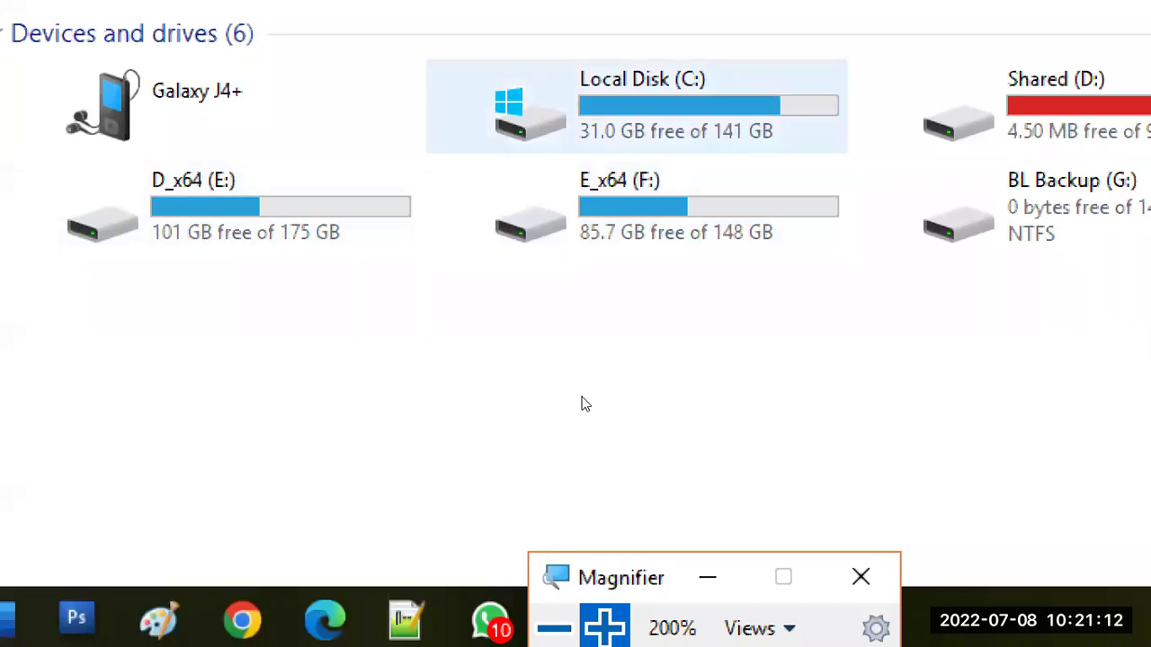
{"action": "key", "text": "Down"}
{"action": "key", "text": "Left"}
{"action": "key", "text": "Right"}
{"action": "key", "text": "Up"}
{"action": "key", "text": "Down"}
{"action": "left_click", "coordinate": [765, 510]}
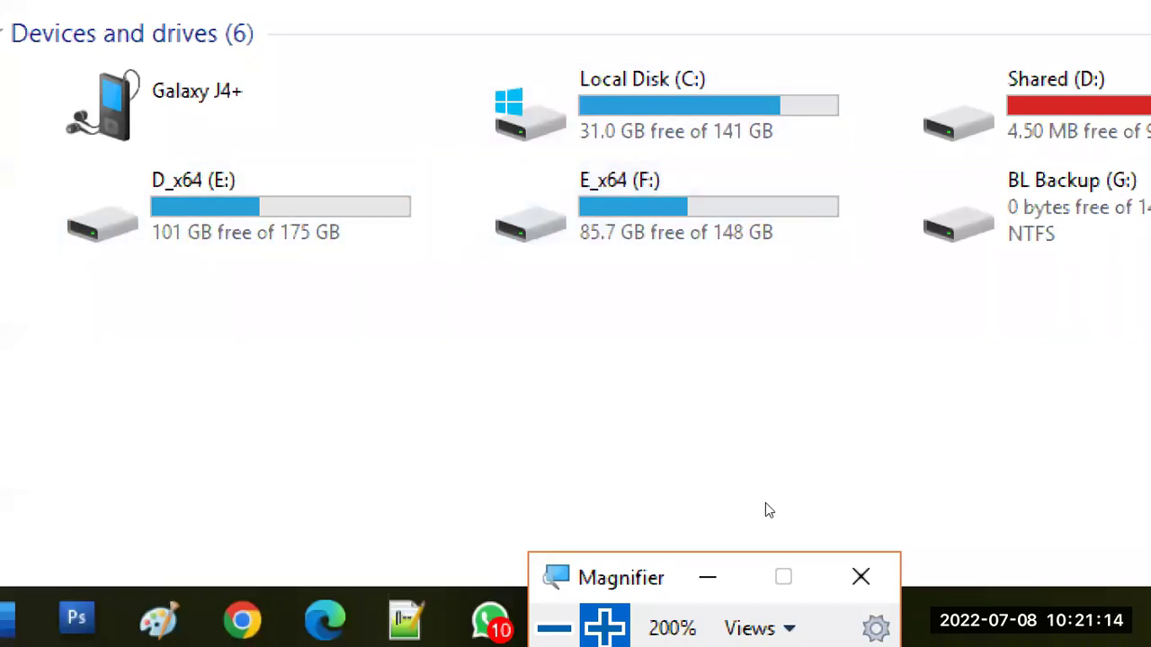
{"action": "key", "text": "Right"}
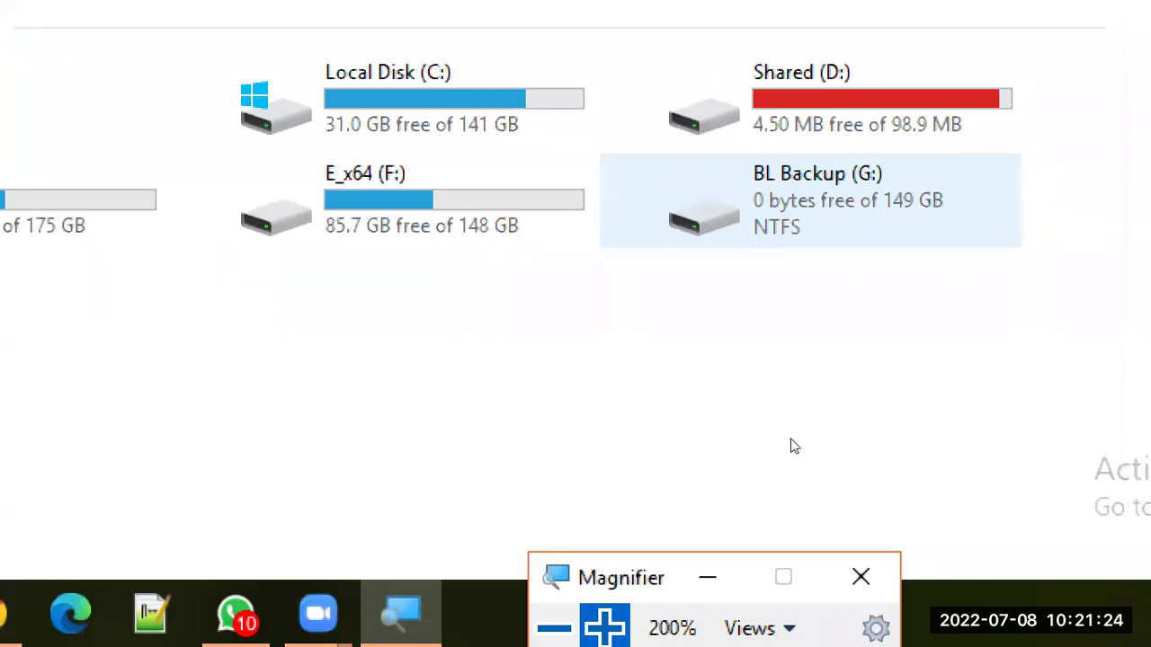
{"action": "key", "text": "Left"}
{"action": "key", "text": "Left"}
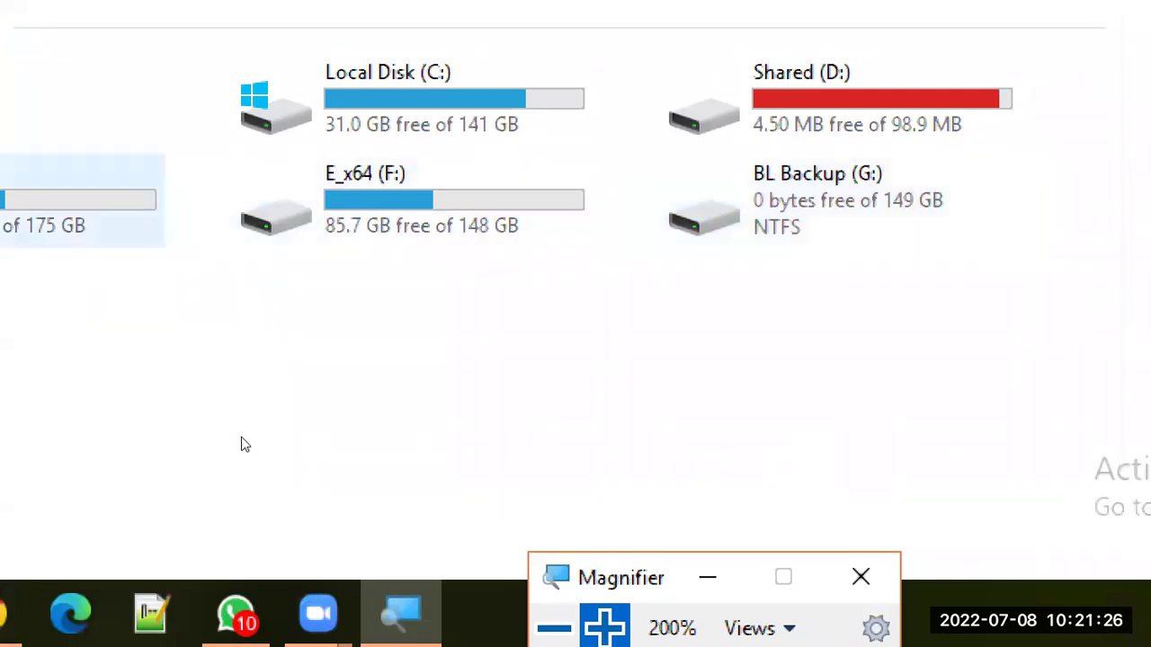
{"action": "key", "text": "Right"}
{"action": "key", "text": "Up"}
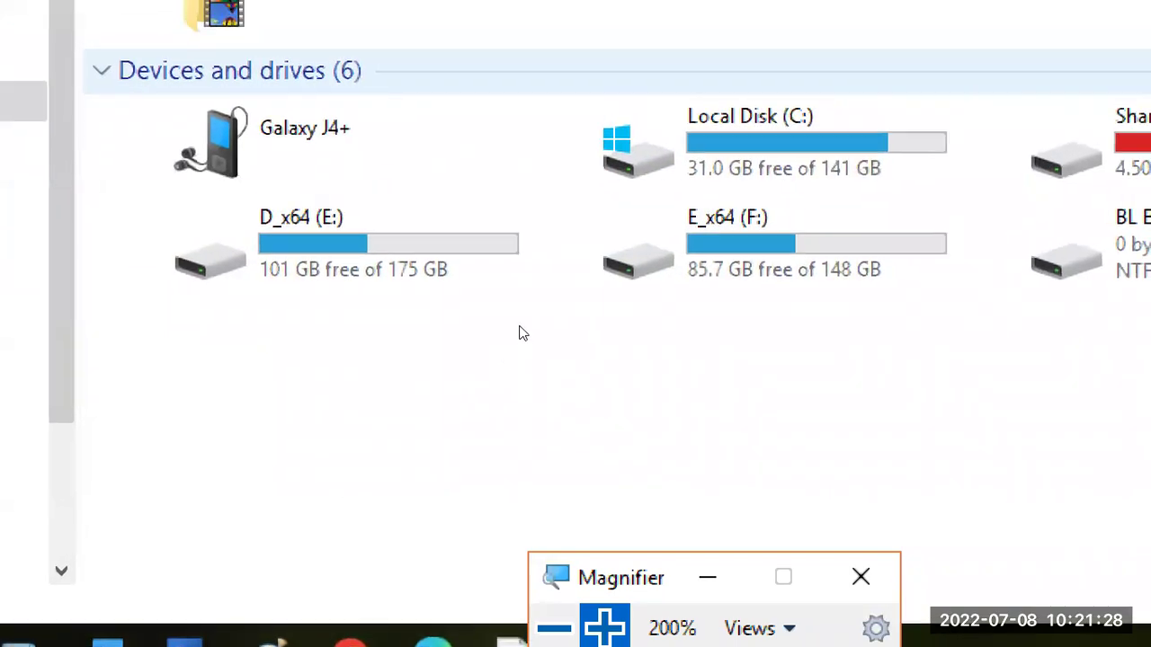
Step: Compare the free space and total size of the D_x64 (E:), E_x64 (F:) and BL Backup (G:) drives in the enlarged view
{"action": "key", "text": "Down"}
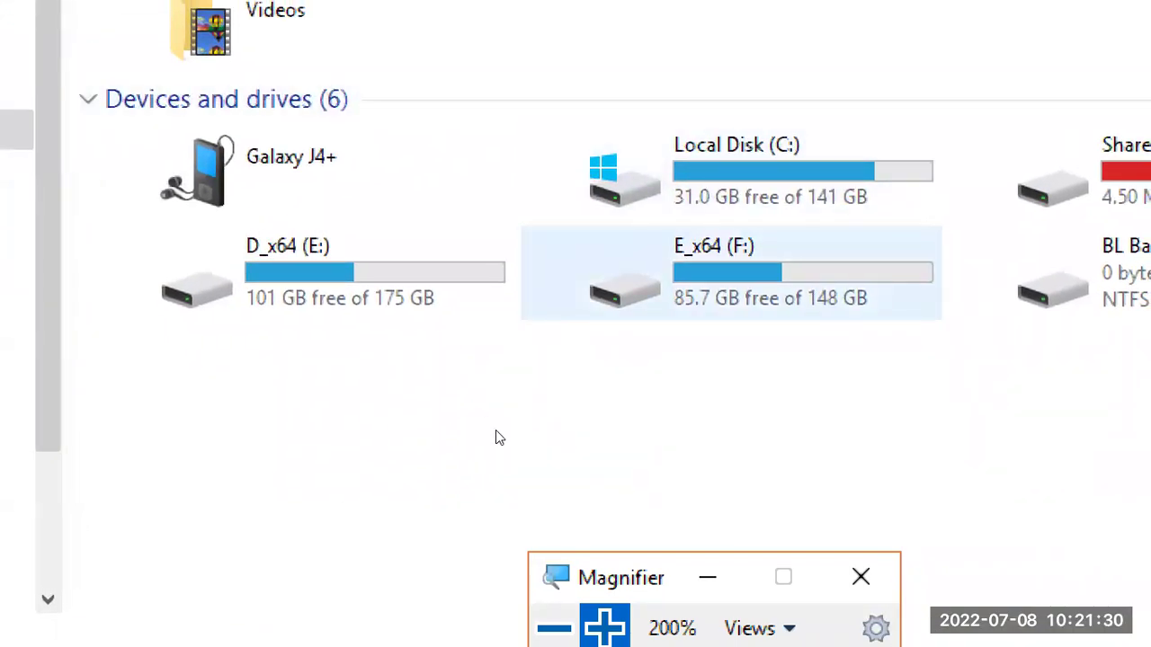
{"action": "key", "text": "Up"}
{"action": "key", "text": "Down"}
{"action": "key", "text": "Left"}
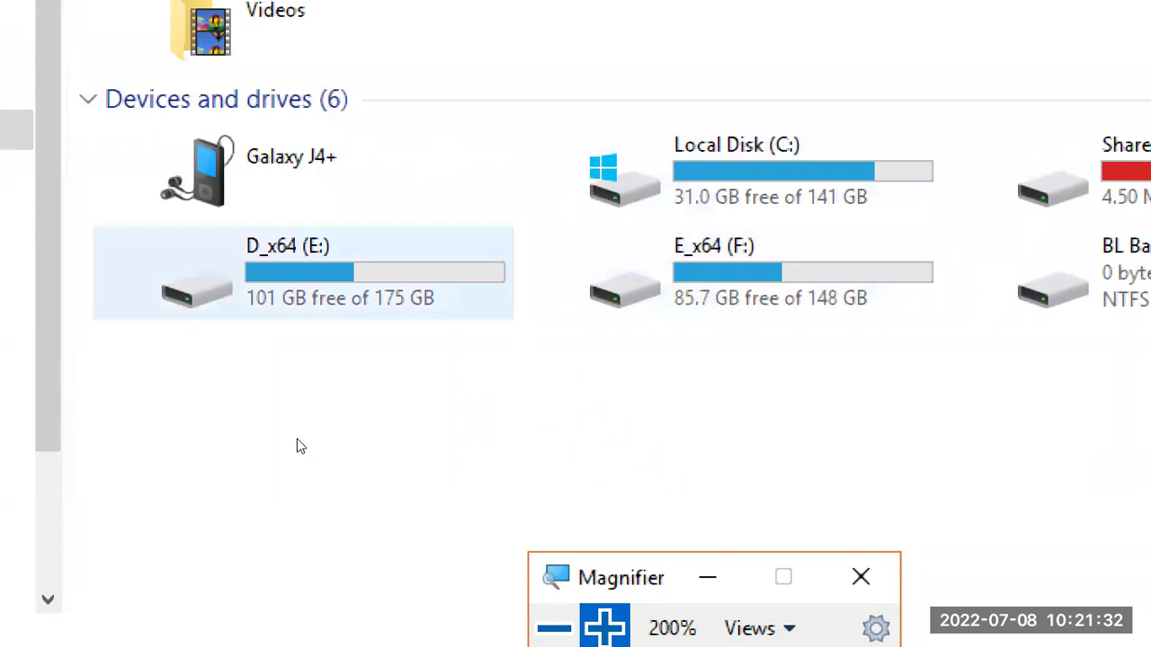
{"action": "key", "text": "Right"}
{"action": "key", "text": "Right"}
{"action": "key", "text": "Up"}
{"action": "key", "text": "Down"}
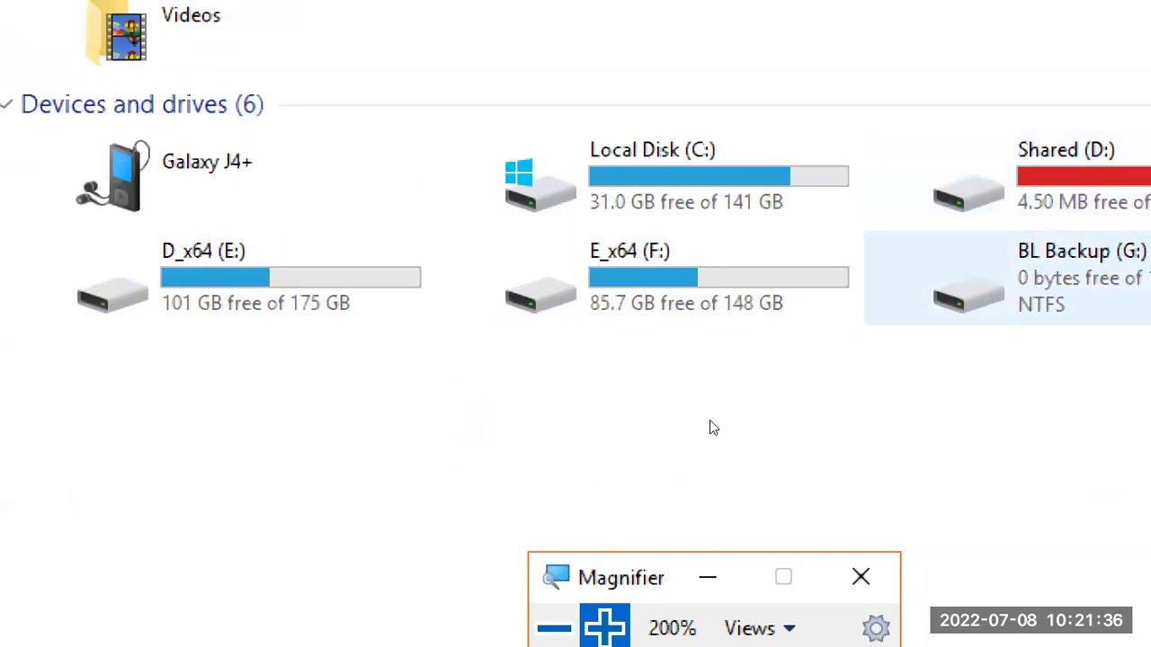
{"action": "key", "text": "Left"}
{"action": "key", "text": "Left"}
{"action": "key", "text": "Up"}
{"action": "key", "text": "End"}
{"action": "left_click", "coordinate": [778, 434]}
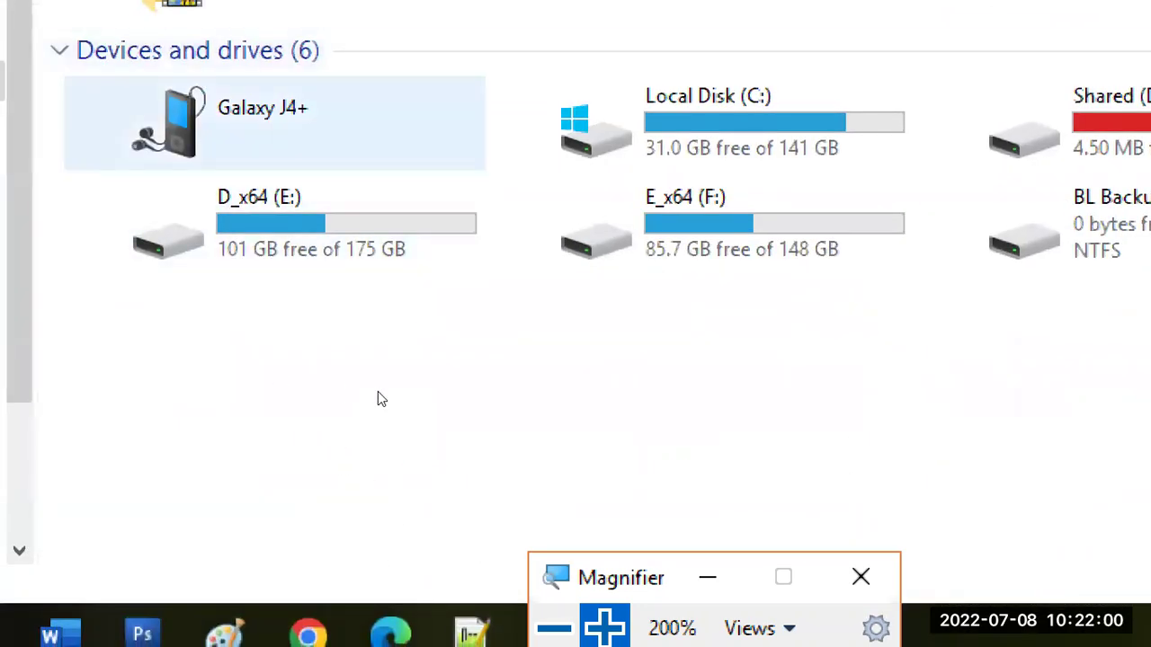
Step: Return the screen magnification to 100% and open Local Disk (C:) from This PC
{"action": "left_click", "coordinate": [707, 578]}
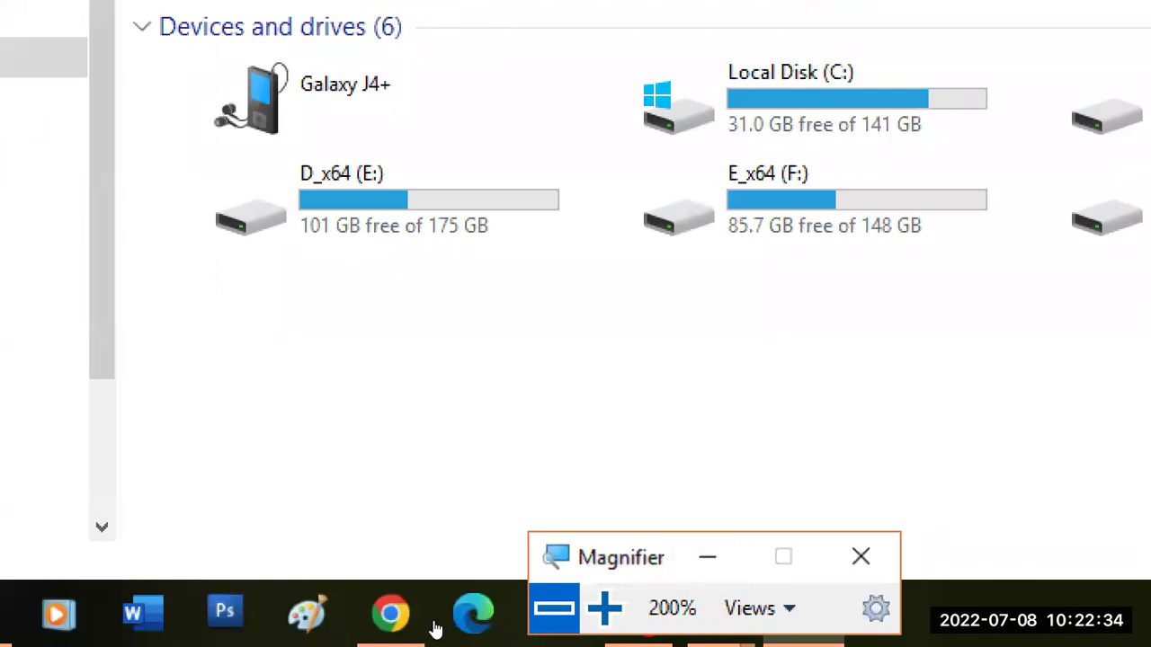
{"action": "key", "text": "super+minus"}
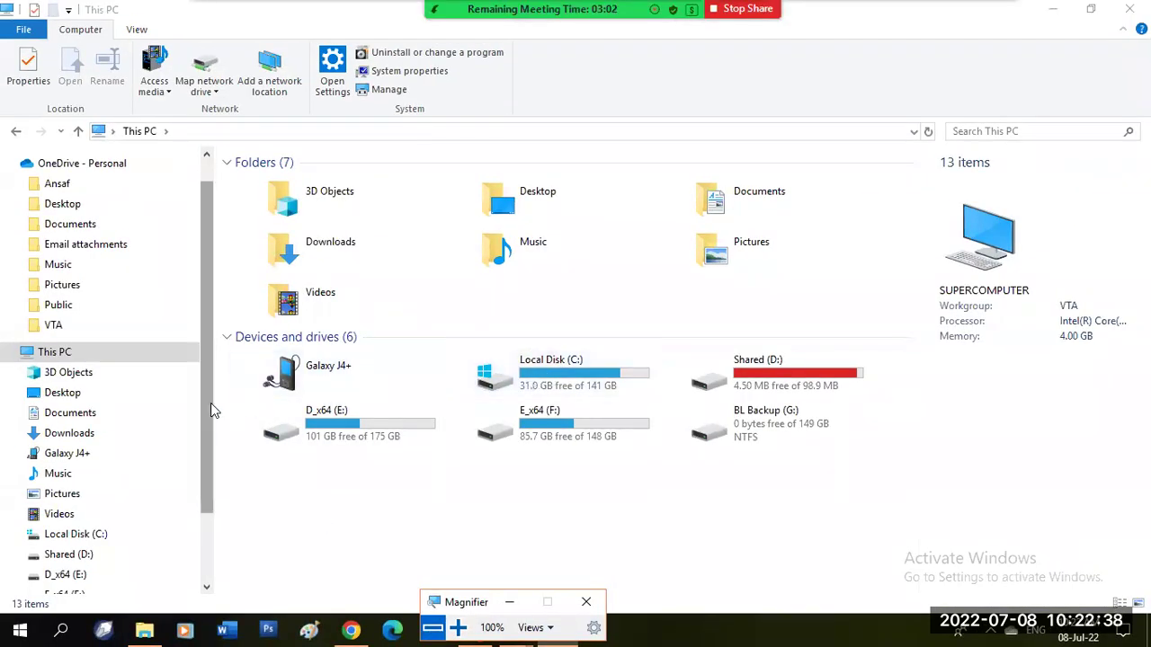
{"action": "left_click_drag", "start_coordinate": [210, 403], "coordinate": [211, 494]}
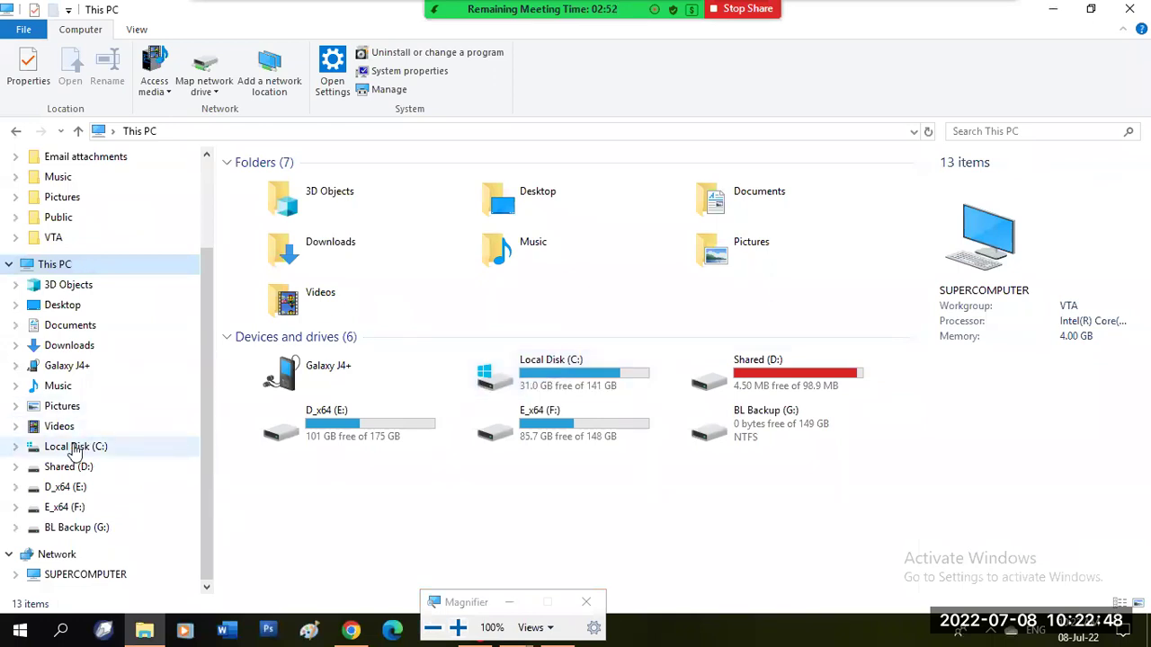
{"action": "left_click", "coordinate": [505, 385]}
{"action": "double_click", "coordinate": [505, 385]}
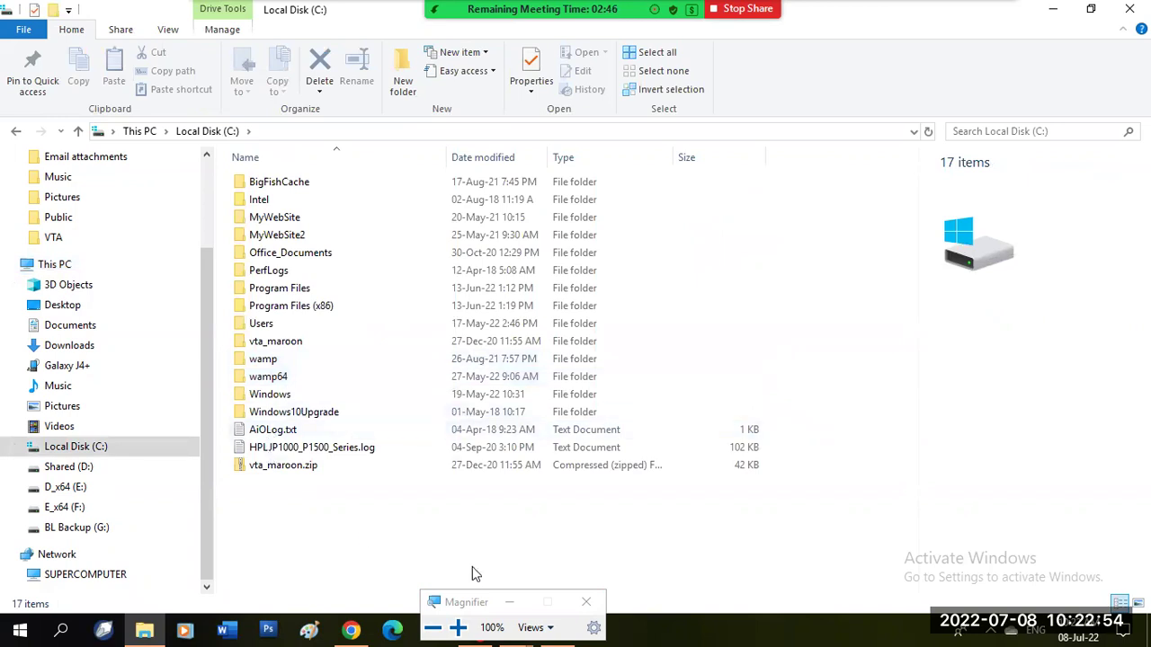
Step: Enlarge the screen to 200% and select the Windows, Program Files and Users folders of Local Disk (C:) in turn
{"action": "left_click", "coordinate": [458, 627]}
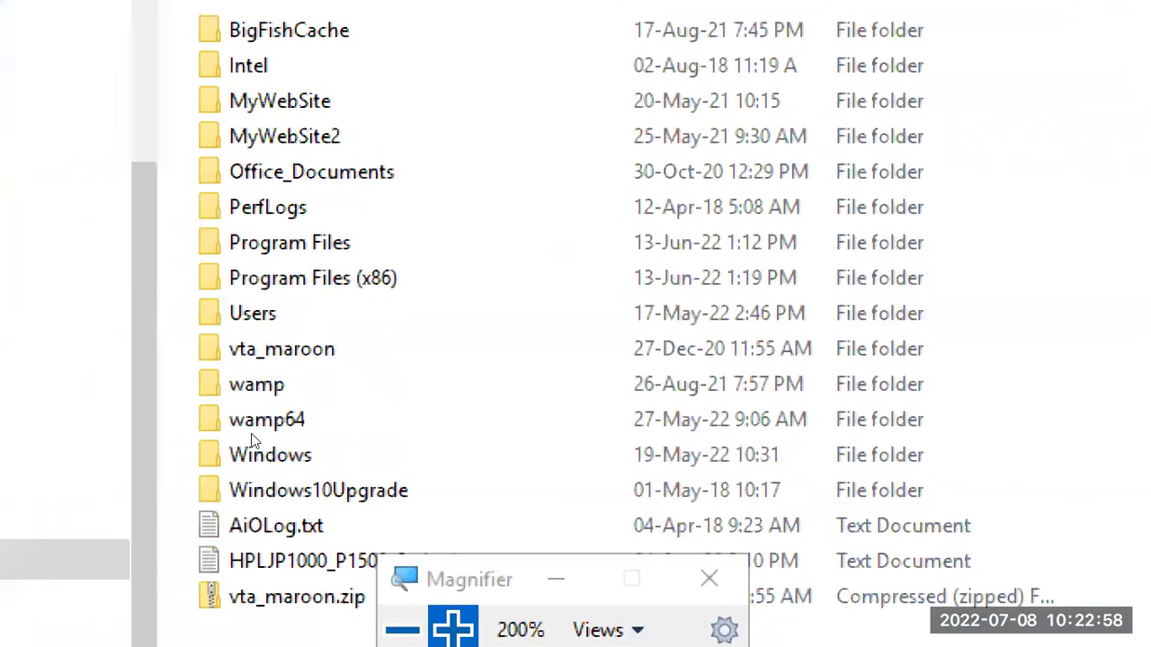
{"action": "left_click", "coordinate": [256, 613]}
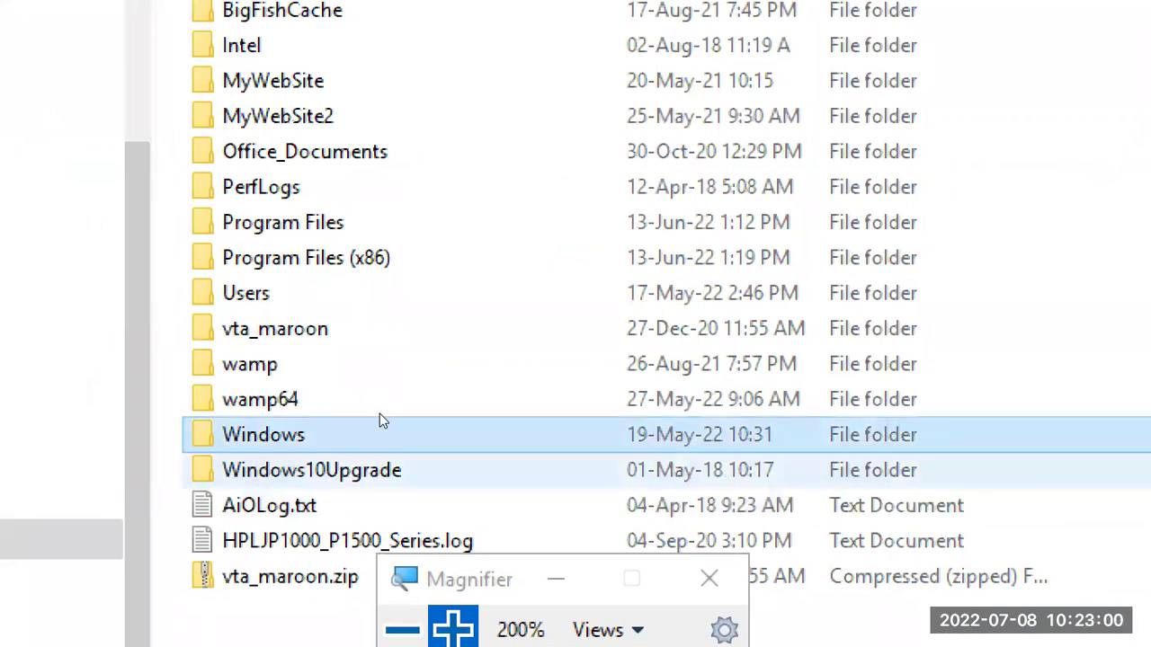
{"action": "left_click", "coordinate": [301, 290]}
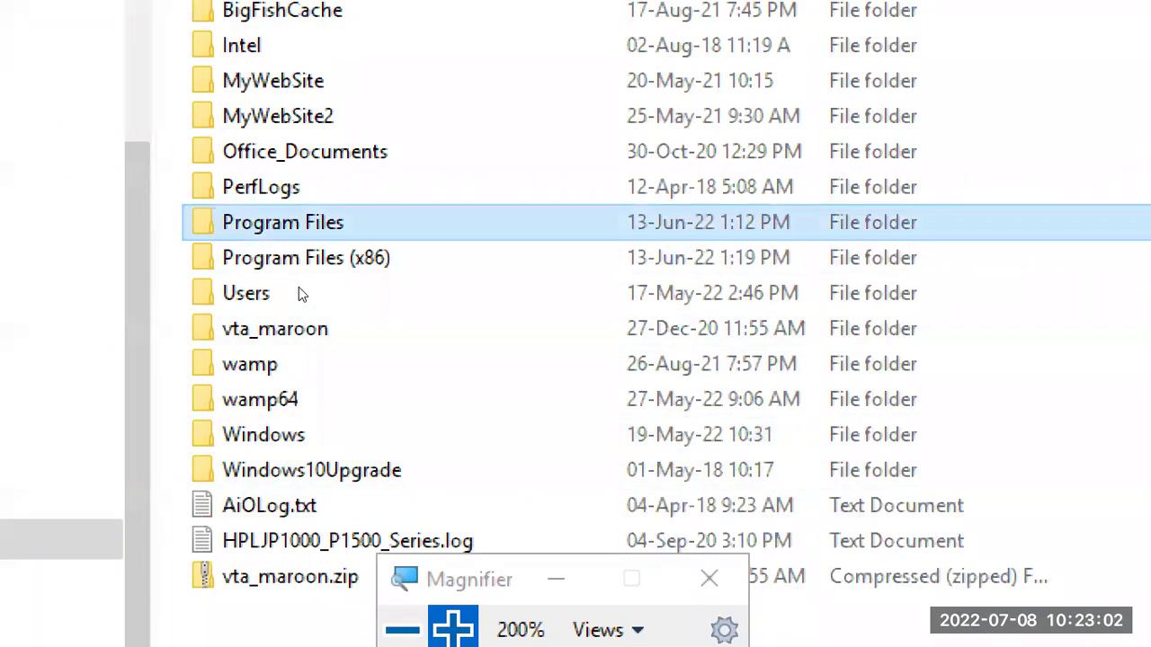
{"action": "left_click", "coordinate": [279, 330]}
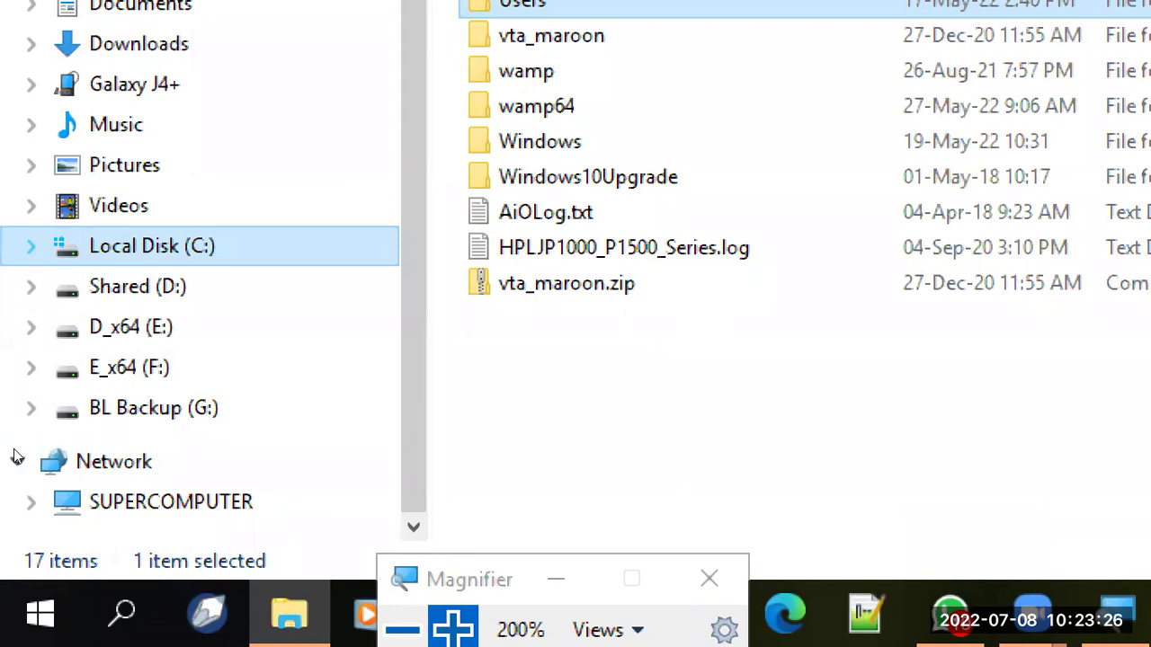
Step: Expand Local Disk (C:) in the folder tree and expand its Windows folder
{"action": "key", "text": "Right"}
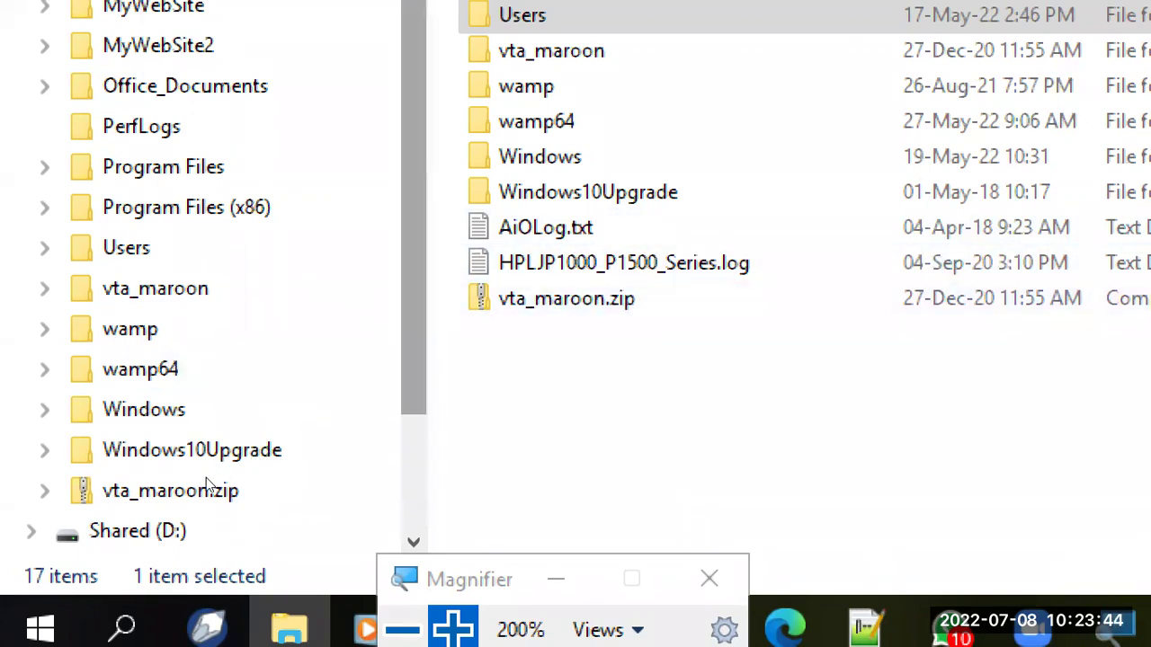
{"action": "scroll", "coordinate": [211, 499], "scroll_direction": "down", "scroll_amount": 1}
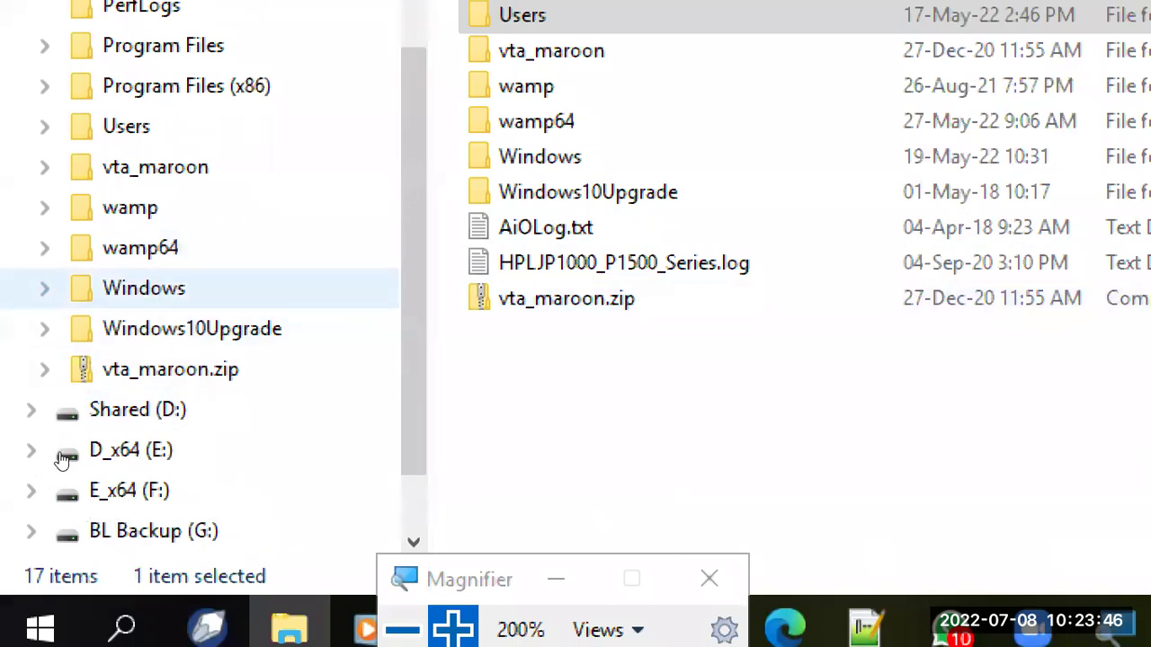
{"action": "left_click", "coordinate": [266, 473]}
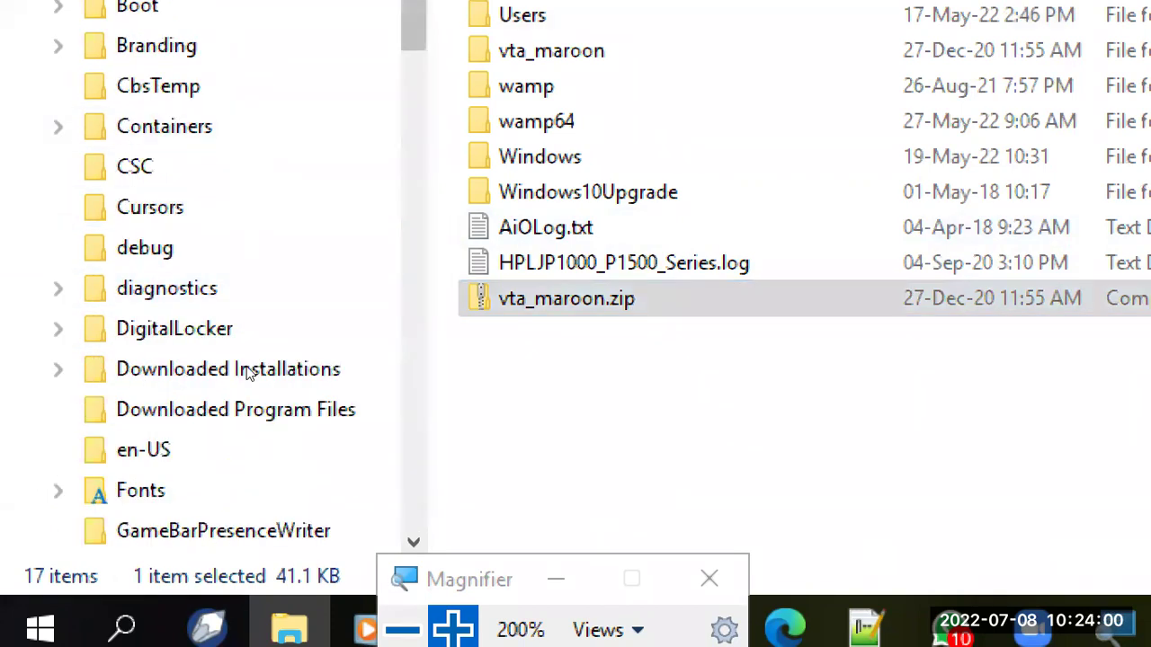
Step: Look through the subfolders of the Windows folder in the folder tree as far as the System folders
{"action": "scroll", "coordinate": [214, 270], "scroll_direction": "up", "scroll_amount": 5}
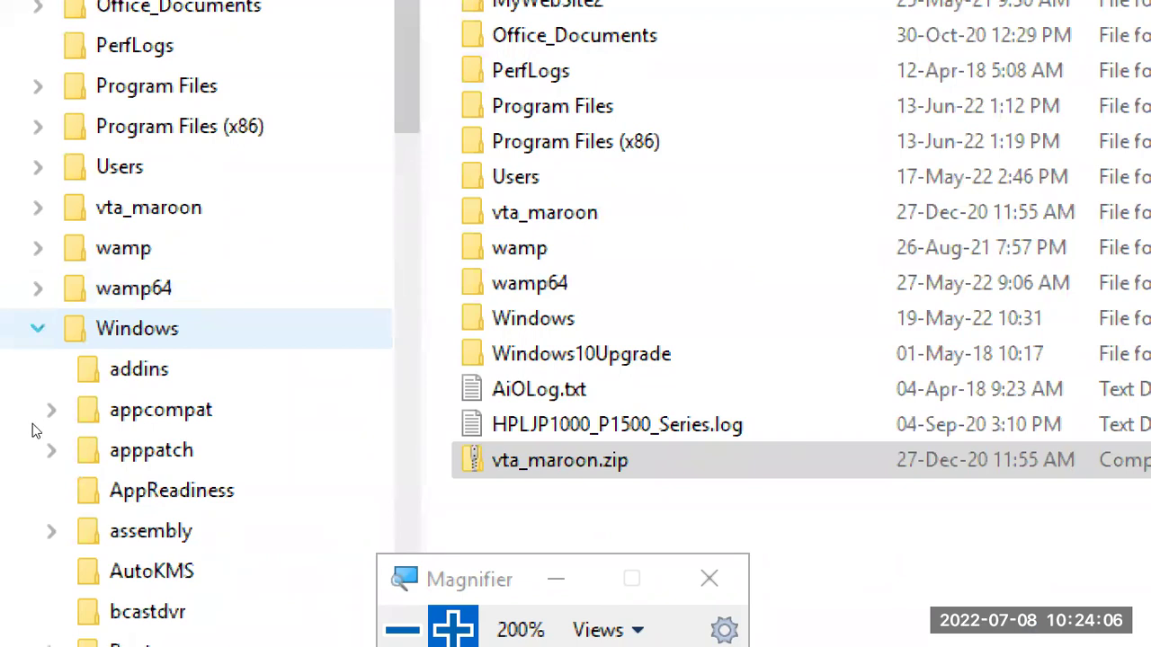
{"action": "scroll", "coordinate": [213, 296], "scroll_direction": "down", "scroll_amount": 2}
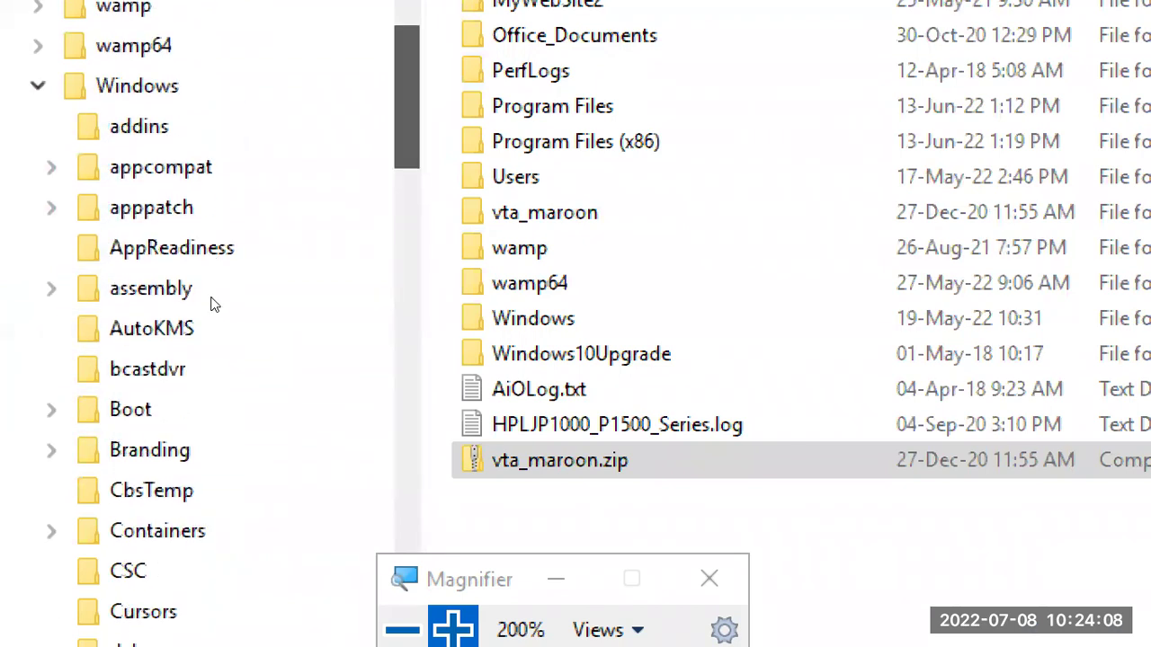
{"action": "scroll", "coordinate": [213, 305], "scroll_direction": "down", "scroll_amount": 6}
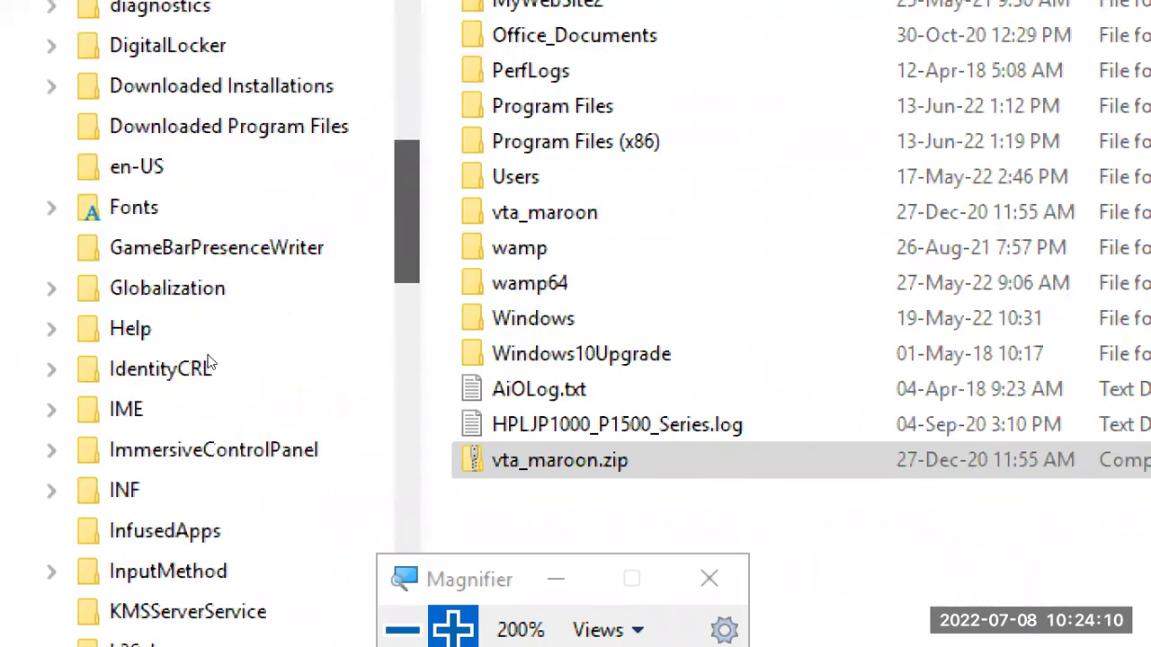
{"action": "scroll", "coordinate": [209, 364], "scroll_direction": "down", "scroll_amount": 3}
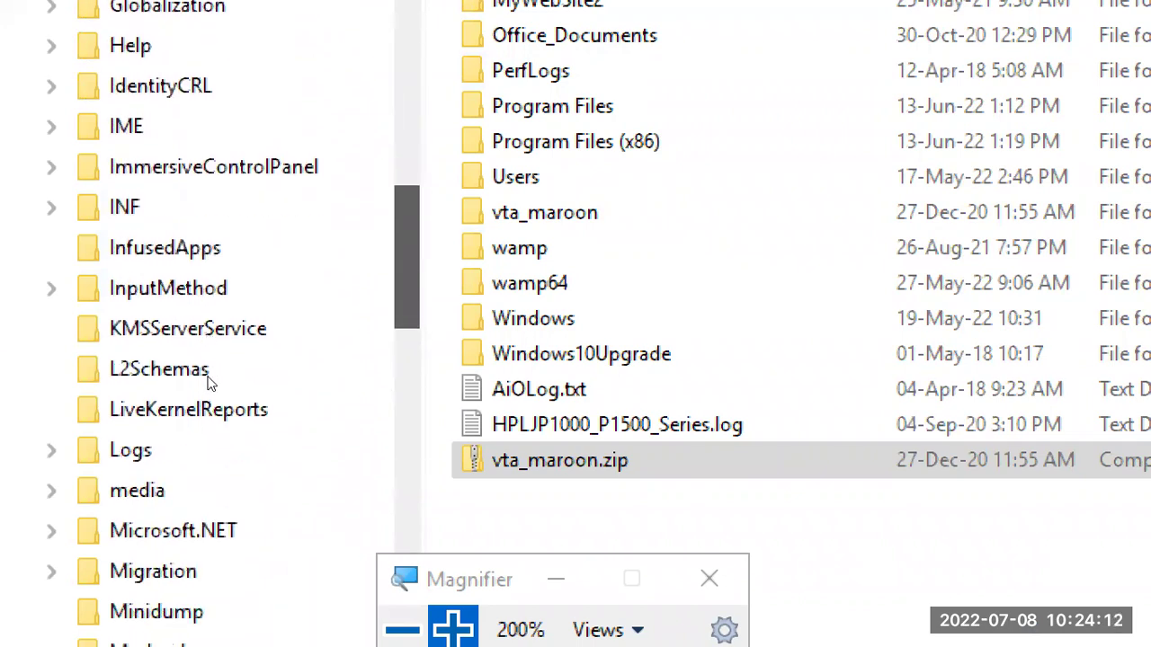
{"action": "scroll", "coordinate": [209, 387], "scroll_direction": "down", "scroll_amount": 2}
{"action": "scroll", "coordinate": [217, 395], "scroll_direction": "up", "scroll_amount": 2}
{"action": "scroll", "coordinate": [223, 360], "scroll_direction": "up", "scroll_amount": 4}
{"action": "scroll", "coordinate": [225, 390], "scroll_direction": "down", "scroll_amount": 12}
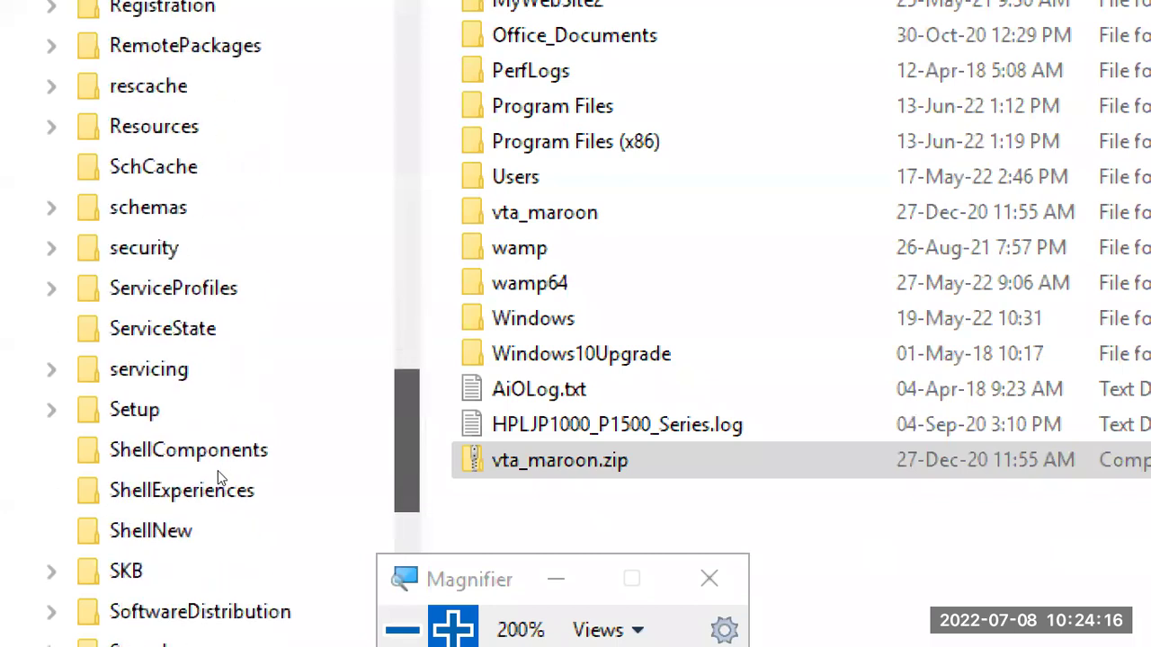
{"action": "scroll", "coordinate": [217, 470], "scroll_direction": "down", "scroll_amount": 1}
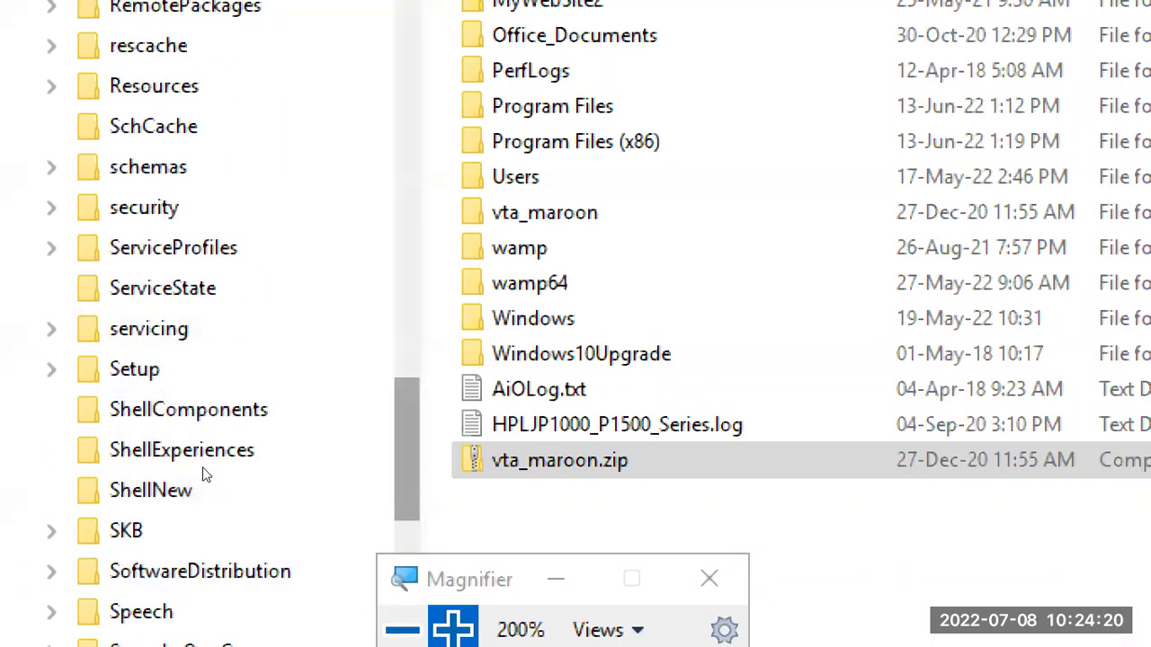
{"action": "scroll", "coordinate": [203, 474], "scroll_direction": "down", "scroll_amount": 3}
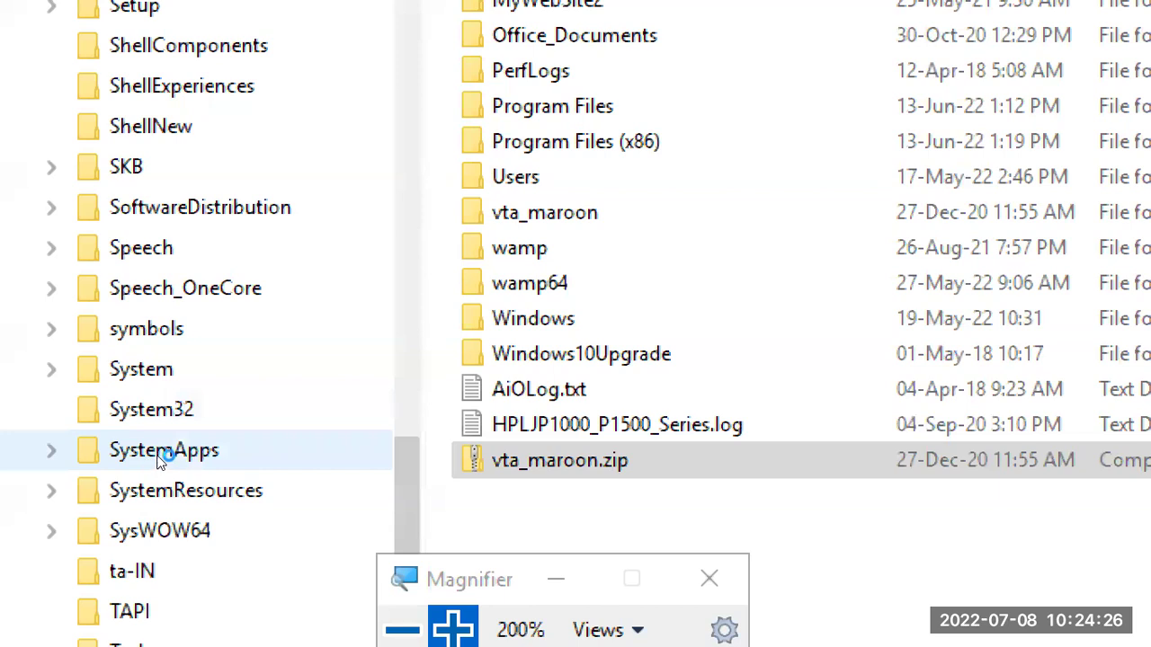
Step: Open and expand the System32 folder in the folder tree, and expand its CatRoot subfolder
{"action": "scroll", "coordinate": [204, 300], "scroll_direction": "up", "scroll_amount": 5}
{"action": "scroll", "coordinate": [205, 301], "scroll_direction": "down", "scroll_amount": 3}
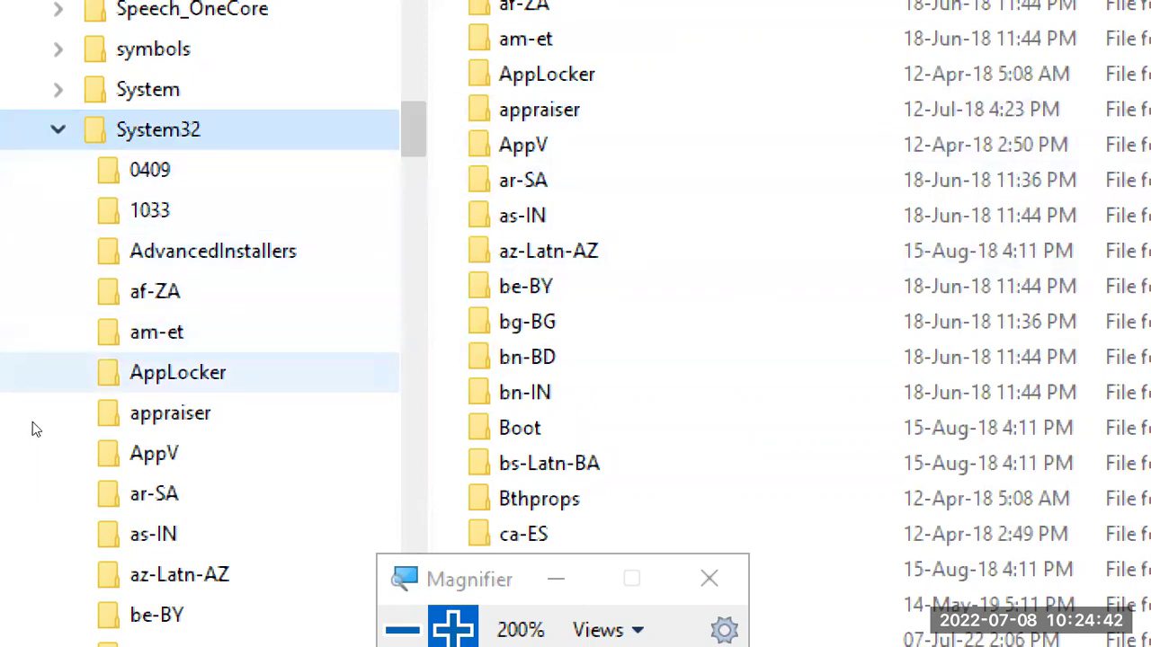
{"action": "scroll", "coordinate": [208, 315], "scroll_direction": "down", "scroll_amount": 4}
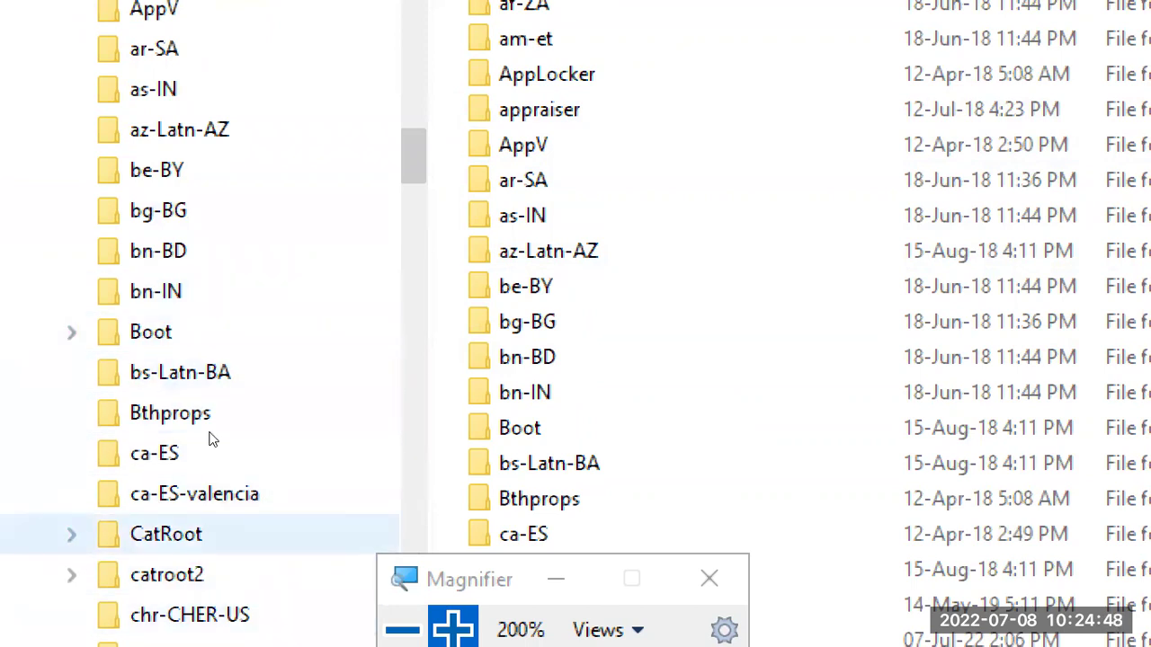
{"action": "scroll", "coordinate": [208, 320], "scroll_direction": "down", "scroll_amount": 2}
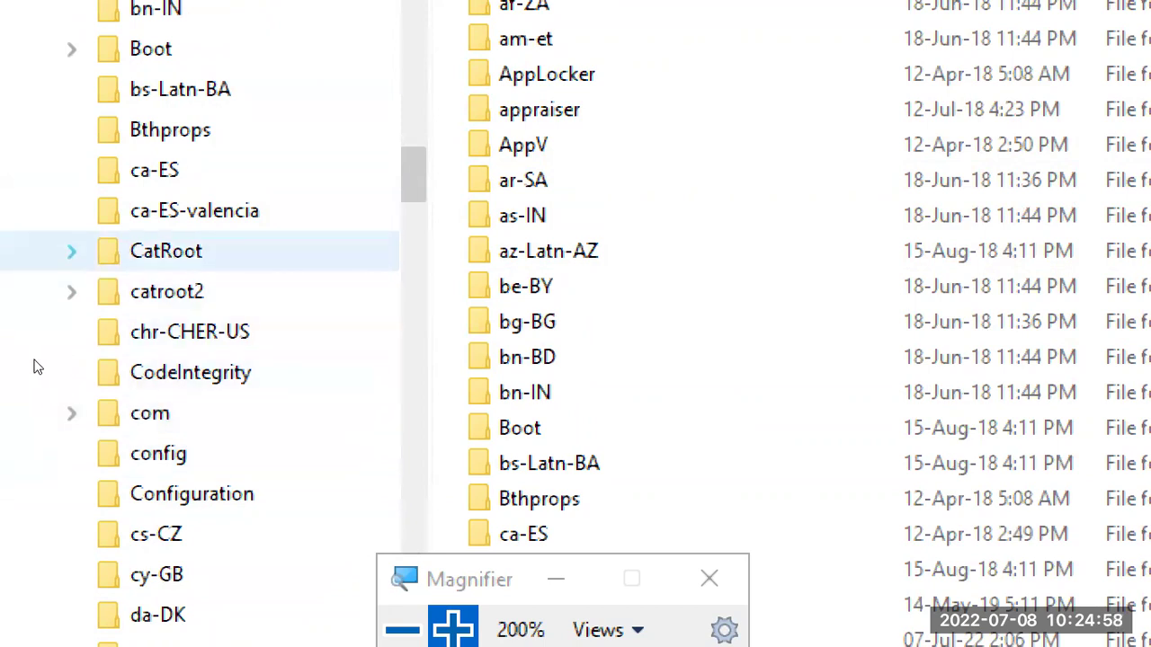
{"action": "key", "text": "Right"}
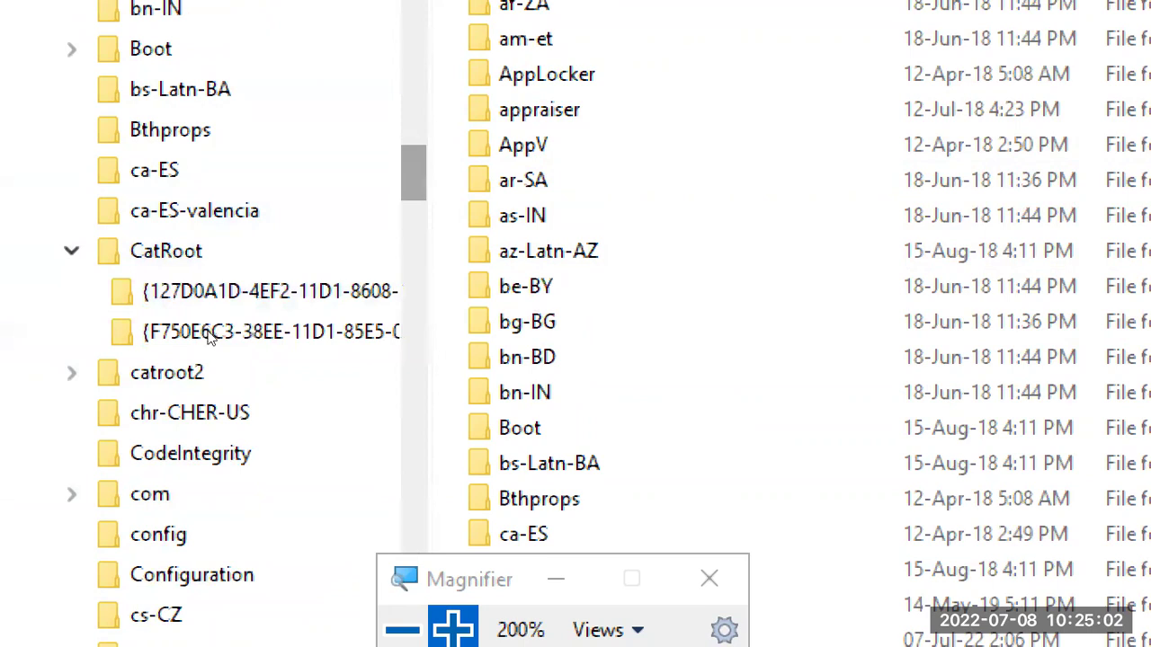
Step: Look through the System32 subfolders in the folder tree from CatRoot past Configuration to cy-GB
{"action": "scroll", "coordinate": [209, 335], "scroll_direction": "down", "scroll_amount": 3}
{"action": "key", "text": "c"}
{"action": "key", "text": "o"}
{"action": "key", "text": "n"}
{"action": "key", "text": "Up"}
{"action": "key", "text": "Right"}
{"action": "key", "text": "Right"}
{"action": "key", "text": "Down"}
{"action": "key", "text": "Up"}
{"action": "key", "text": "Down"}
{"action": "key", "text": "Left"}
{"action": "key", "text": "Left"}
{"action": "key", "text": "Down"}
{"action": "key", "text": "Down"}
{"action": "key", "text": "Down"}
{"action": "key", "text": "Down"}
{"action": "key", "text": "Down"}
{"action": "key", "text": "Down"}
{"action": "key", "text": "Down"}
{"action": "key", "text": "Down"}
{"action": "key", "text": "Down"}
{"action": "key", "text": "Down"}
{"action": "key", "text": "Down"}
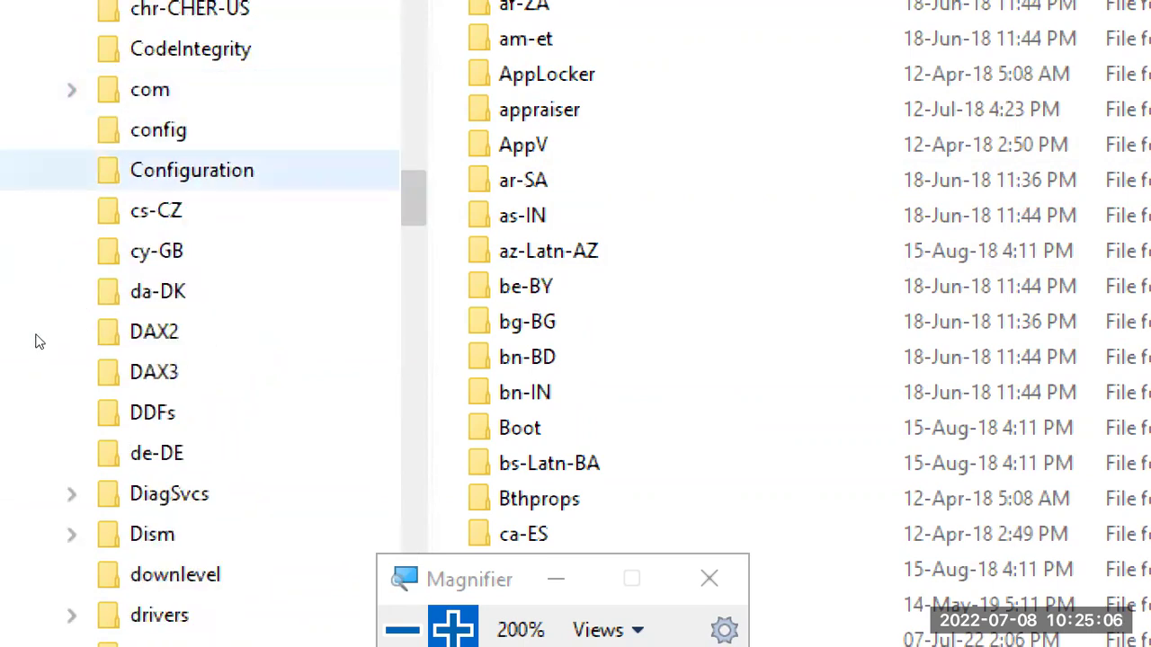
{"action": "key", "text": "Down"}
{"action": "key", "text": "c"}
{"action": "key", "text": "y"}
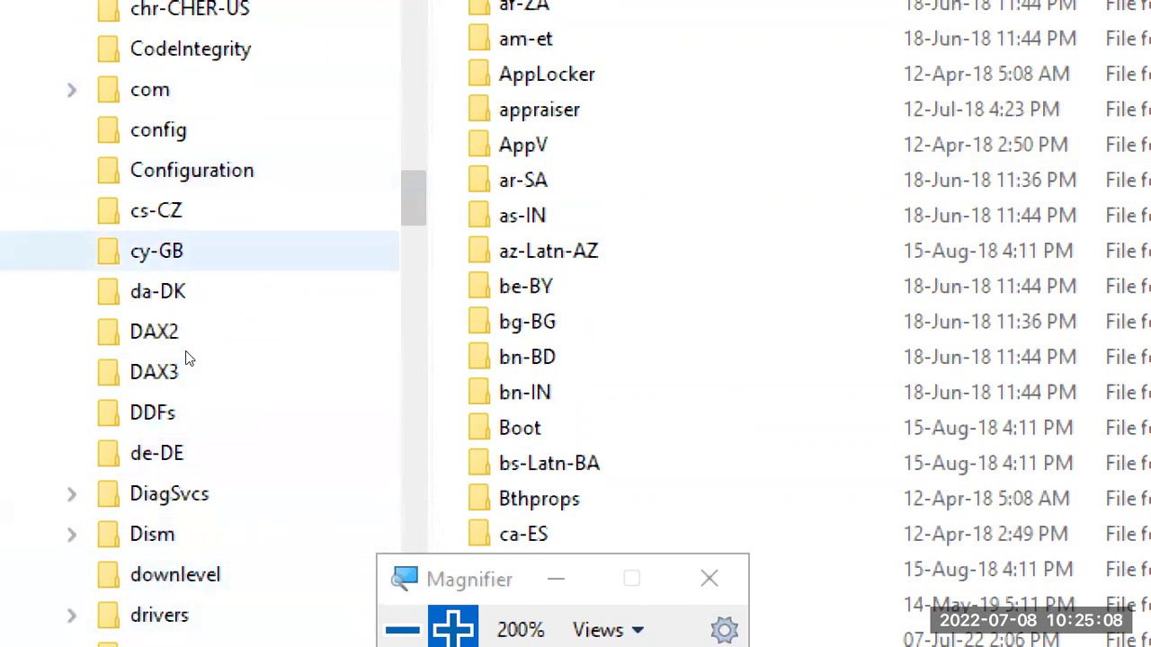
Step: Expand the drivers folder under System32 in the folder tree, and expand its UMDF subfolder
{"action": "scroll", "coordinate": [210, 333], "scroll_direction": "down", "scroll_amount": 3}
{"action": "key", "text": "d"}
{"action": "key", "text": "r"}
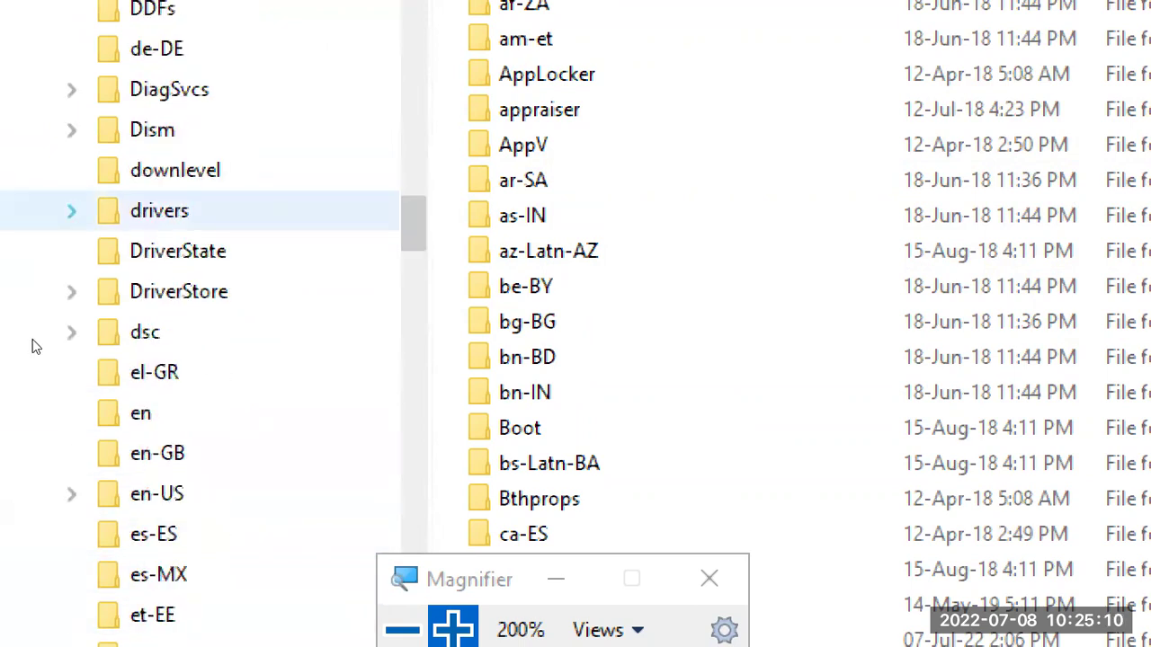
{"action": "key", "text": "Right"}
{"action": "key", "text": "Down"}
{"action": "key", "text": "u"}
{"action": "key", "text": "Down"}
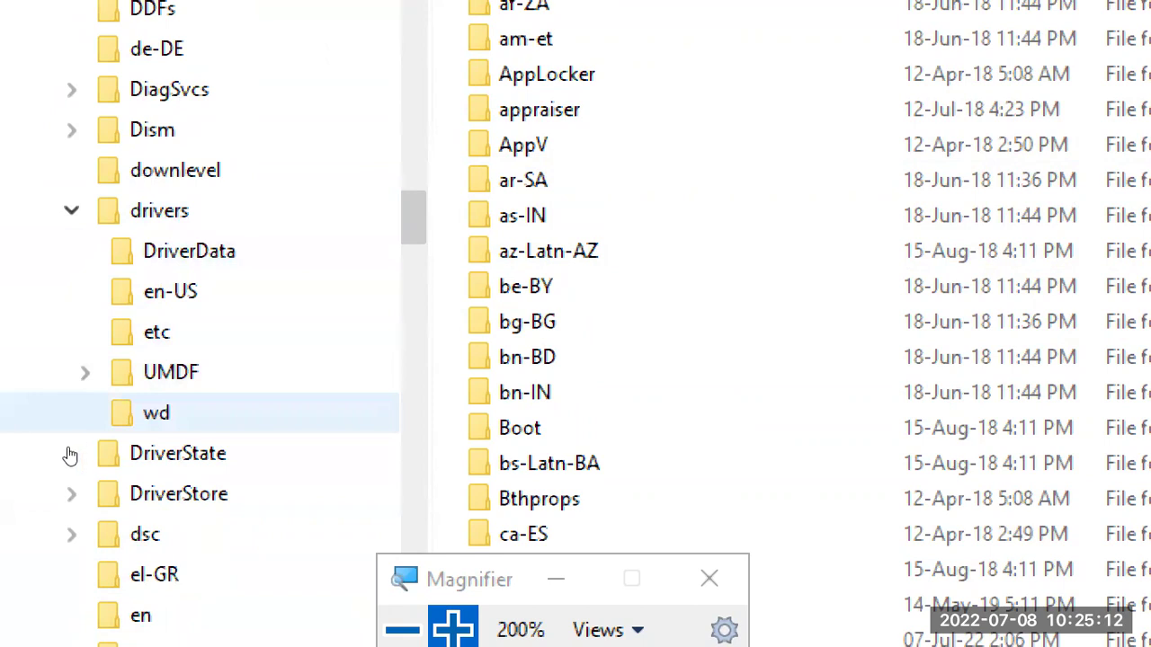
{"action": "key", "text": "Up"}
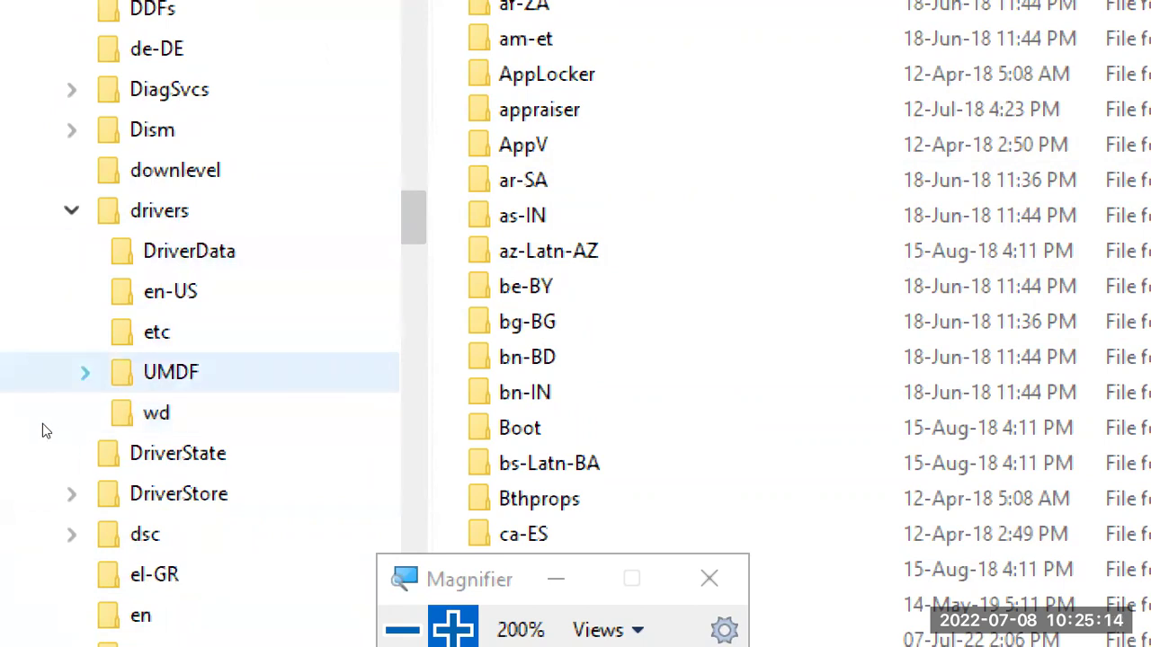
{"action": "key", "text": "Right"}
{"action": "key", "text": "Right"}
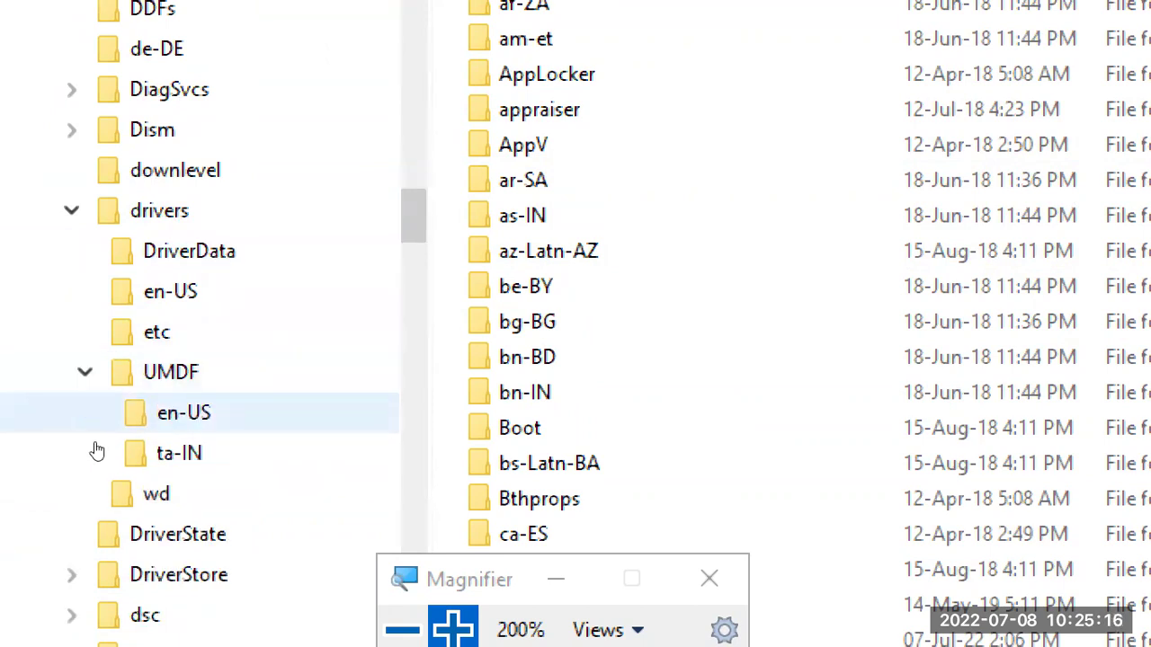